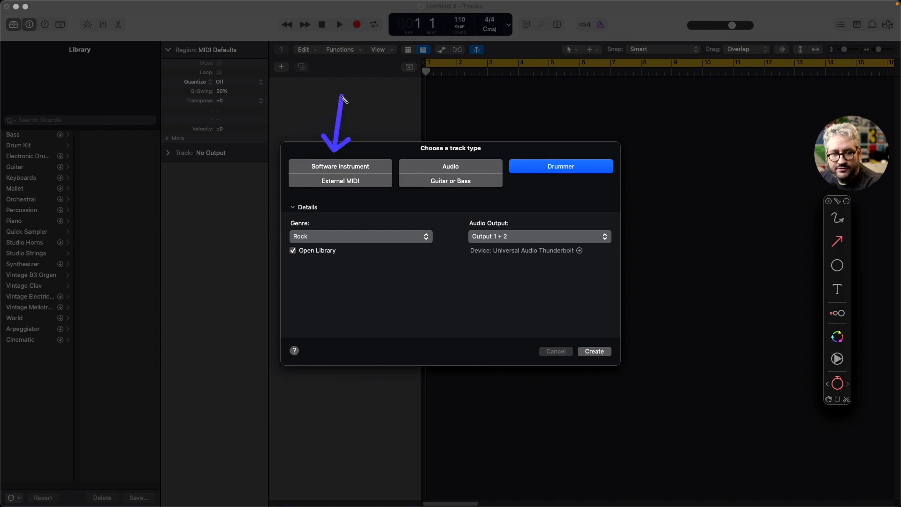
{"action": "left_click_drag", "start_coordinate": [477, 144], "coordinate": [487, 91]}
{"action": "left_click_drag", "start_coordinate": [584, 141], "coordinate": [612, 77]}
{"action": "left_click_drag", "start_coordinate": [353, 194], "coordinate": [358, 218]}
{"action": "left_click_drag", "start_coordinate": [462, 196], "coordinate": [467, 232]}
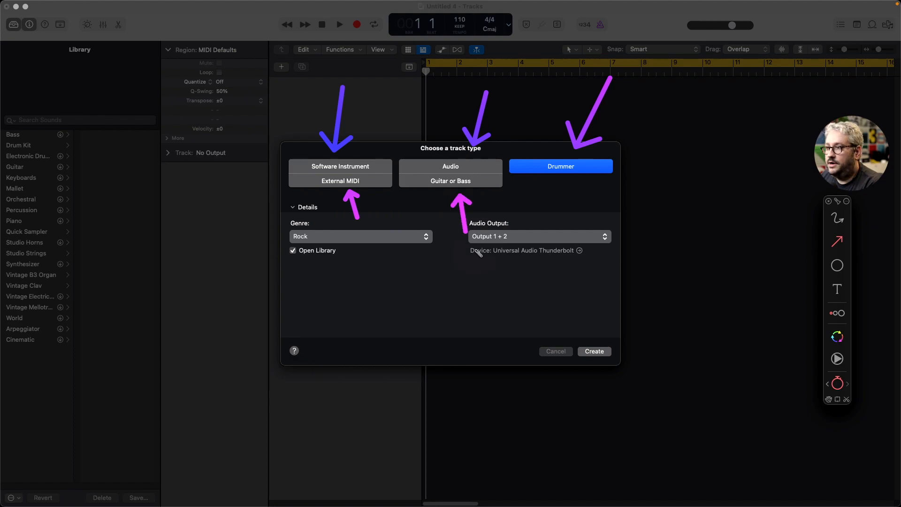
{"action": "key", "text": "Escape"}
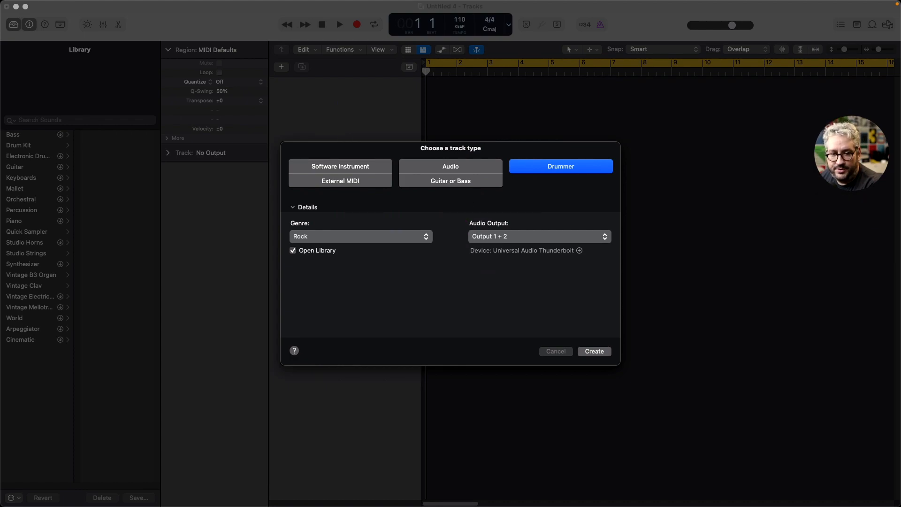
Create a Drummer track using the Rock genre
{"action": "left_click", "coordinate": [399, 237]}
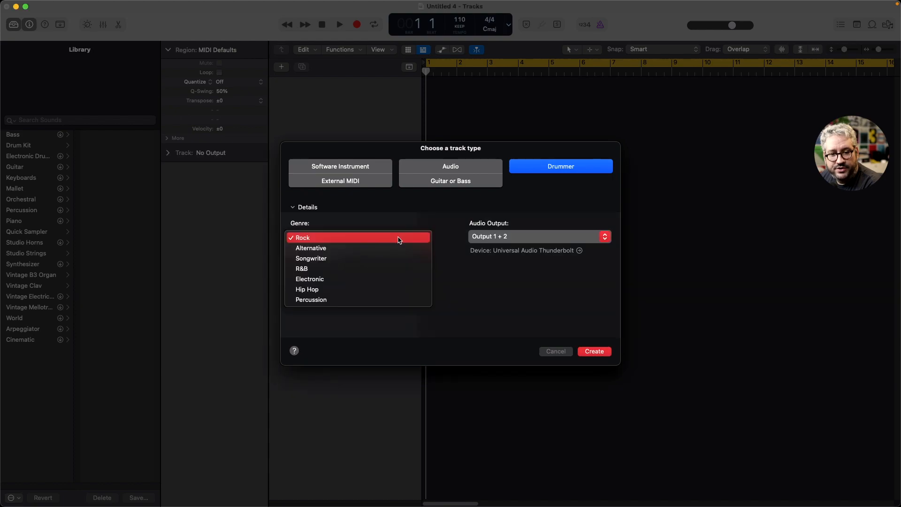
{"action": "key", "text": "ctrl+shift+a"}
{"action": "left_click_drag", "start_coordinate": [436, 252], "coordinate": [453, 277]}
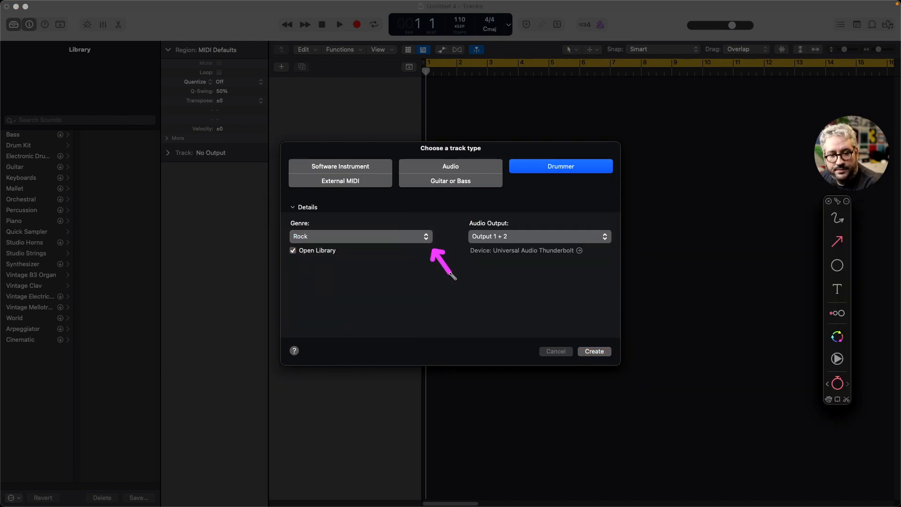
{"action": "key", "text": "ctrl+shift+a"}
{"action": "left_click", "coordinate": [404, 237]}
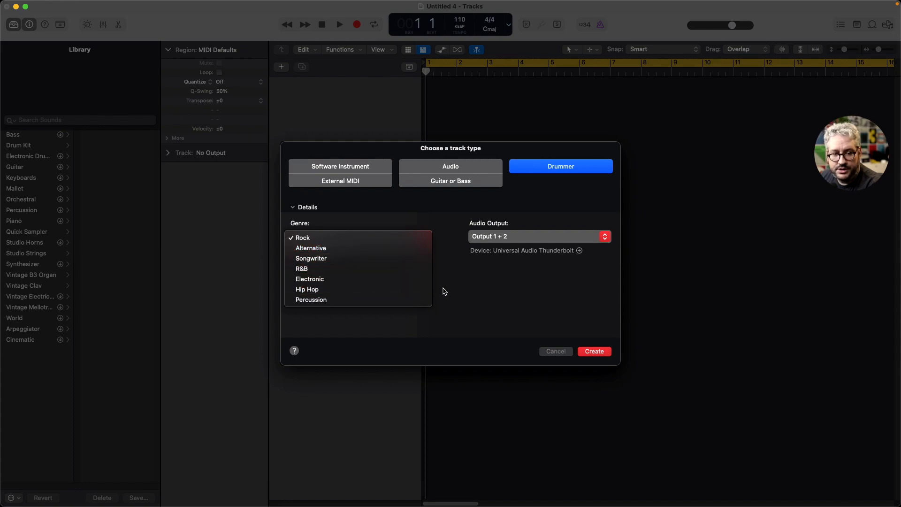
{"action": "left_click", "coordinate": [362, 238]}
{"action": "left_click", "coordinate": [590, 355]}
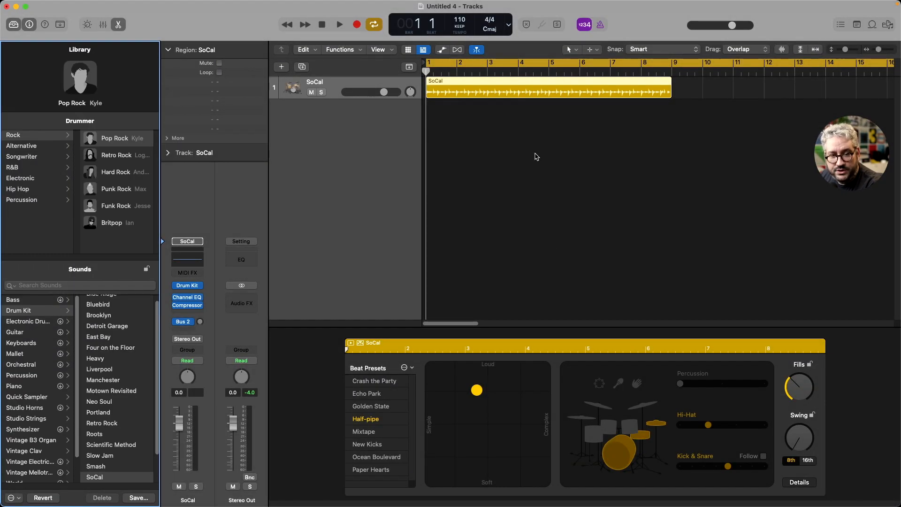
{"action": "left_click_drag", "start_coordinate": [571, 174], "coordinate": [560, 110]}
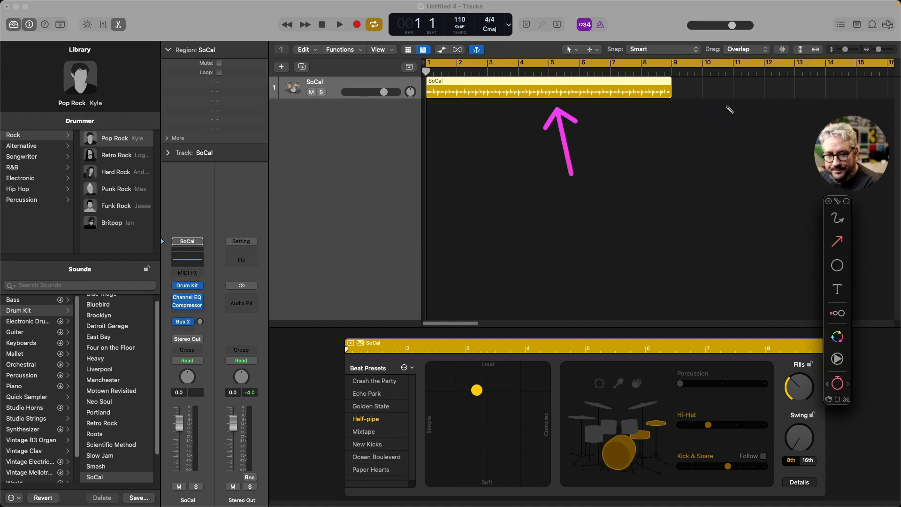
{"action": "key", "text": "Escape"}
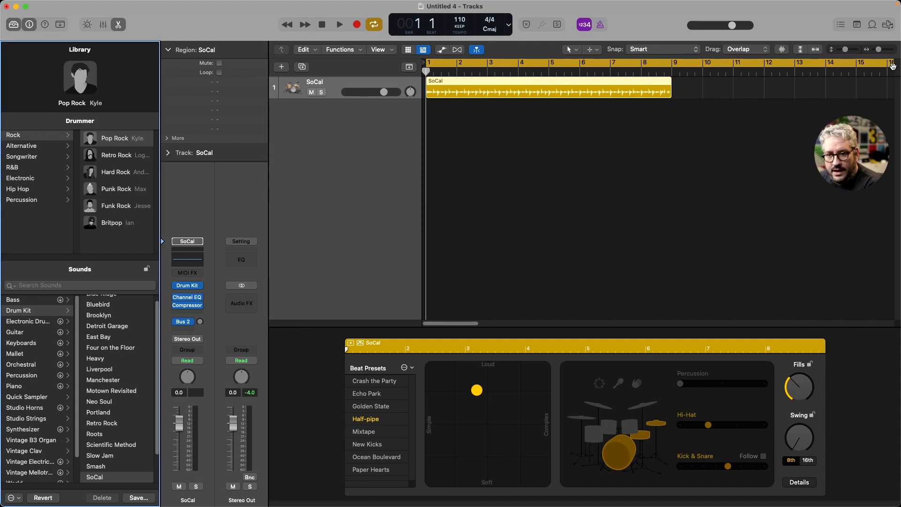
Shorten the cycle range in the ruler so it ends with the drummer region at bar 9
{"action": "left_click", "coordinate": [881, 51]}
{"action": "left_click_drag", "start_coordinate": [880, 49], "coordinate": [873, 50]}
{"action": "left_click_drag", "start_coordinate": [481, 63], "coordinate": [454, 62]}
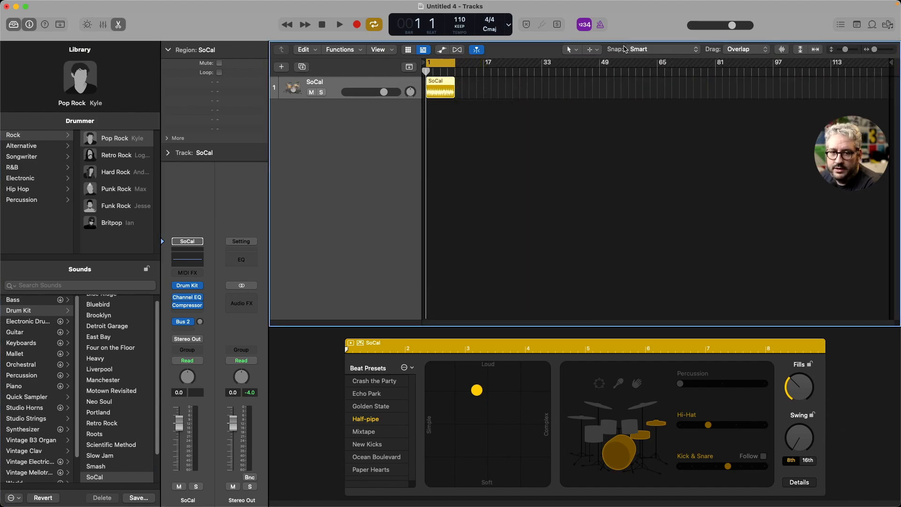
{"action": "left_click_drag", "start_coordinate": [875, 52], "coordinate": [879, 50]}
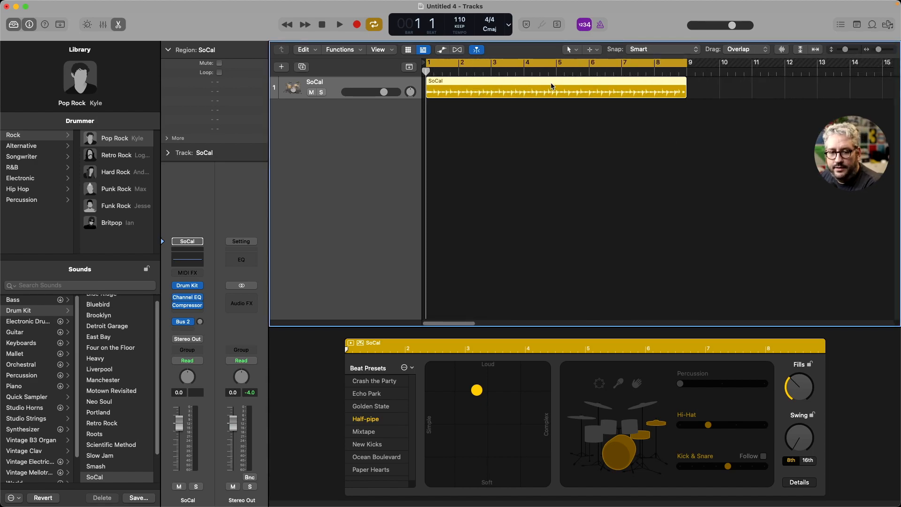
{"action": "key", "text": "ctrl+shift+d"}
{"action": "left_click_drag", "start_coordinate": [551, 112], "coordinate": [564, 141]}
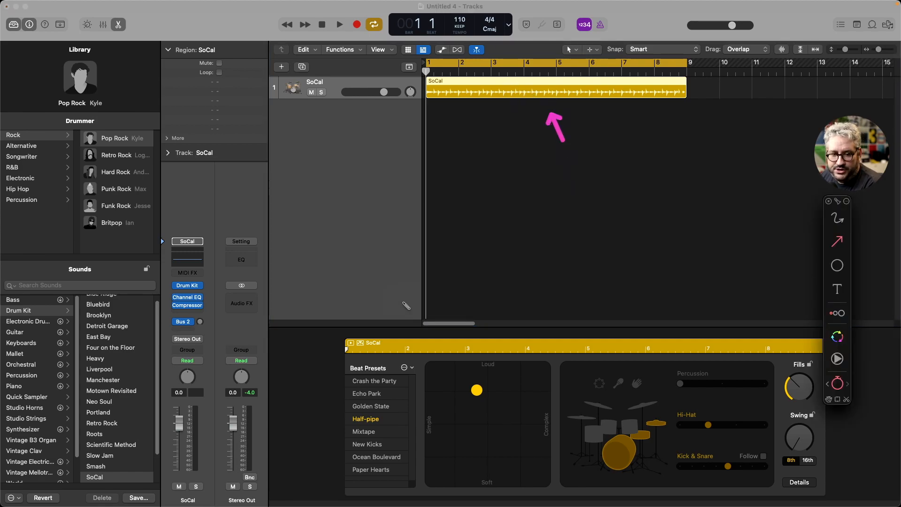
{"action": "left_click_drag", "start_coordinate": [508, 240], "coordinate": [509, 323]}
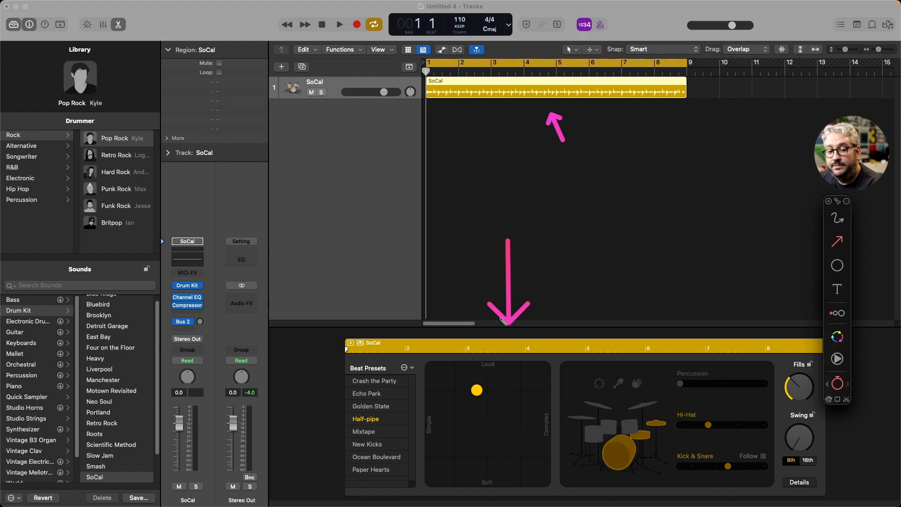
{"action": "key", "text": "Escape"}
{"action": "key", "text": "ctrl+shift+d"}
{"action": "left_click_drag", "start_coordinate": [491, 360], "coordinate": [497, 324]}
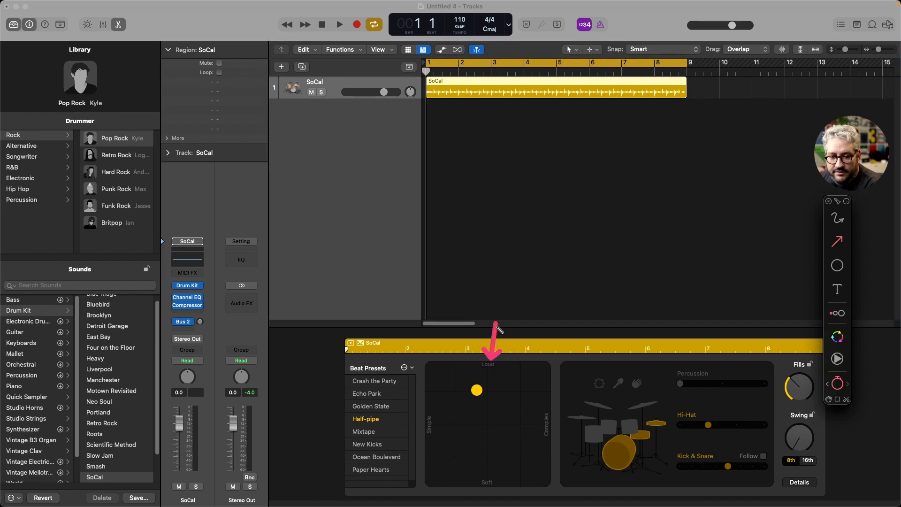
{"action": "left_click_drag", "start_coordinate": [501, 493], "coordinate": [522, 498]}
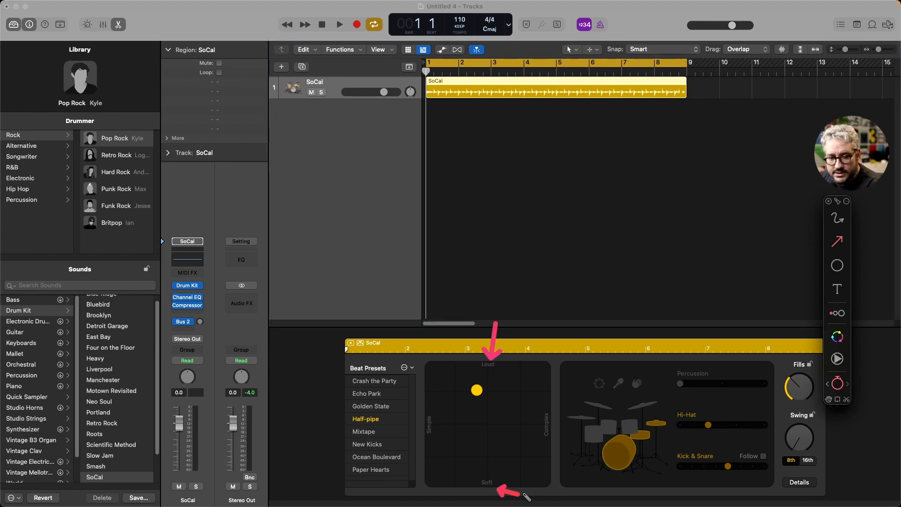
{"action": "left_click_drag", "start_coordinate": [557, 430], "coordinate": [580, 440]}
{"action": "left_click_drag", "start_coordinate": [440, 436], "coordinate": [457, 445]}
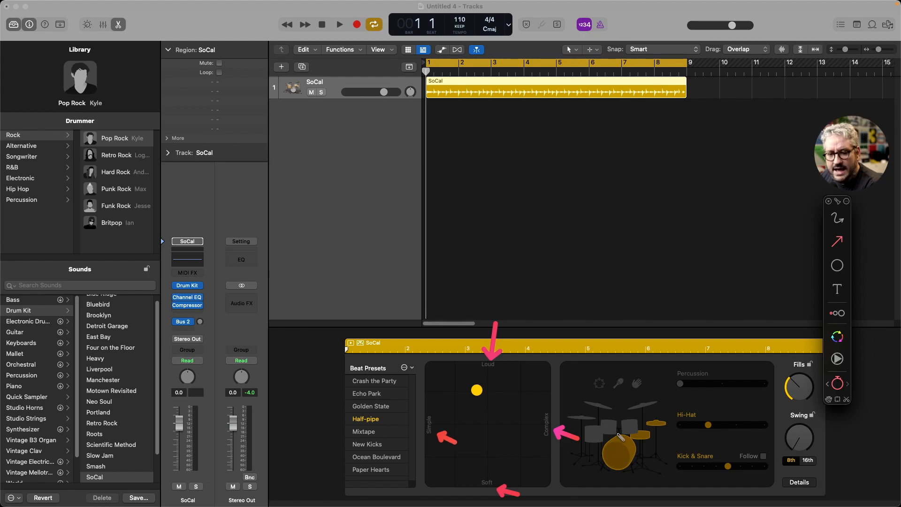
{"action": "key", "text": "Escape"}
Mute the drummer's kick and snare, and have the cymbals played instead of the hi-hat
{"action": "left_click", "coordinate": [633, 465]}
{"action": "left_click", "coordinate": [630, 427]}
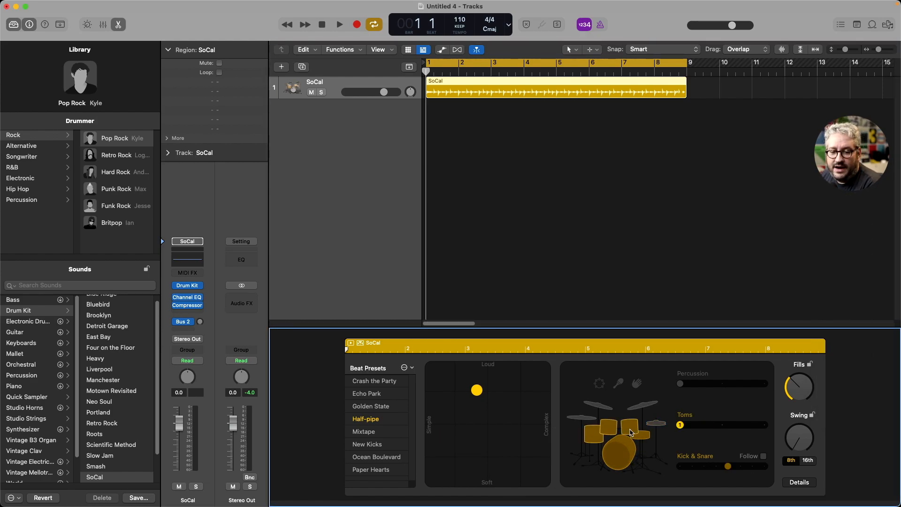
{"action": "left_click", "coordinate": [624, 450]}
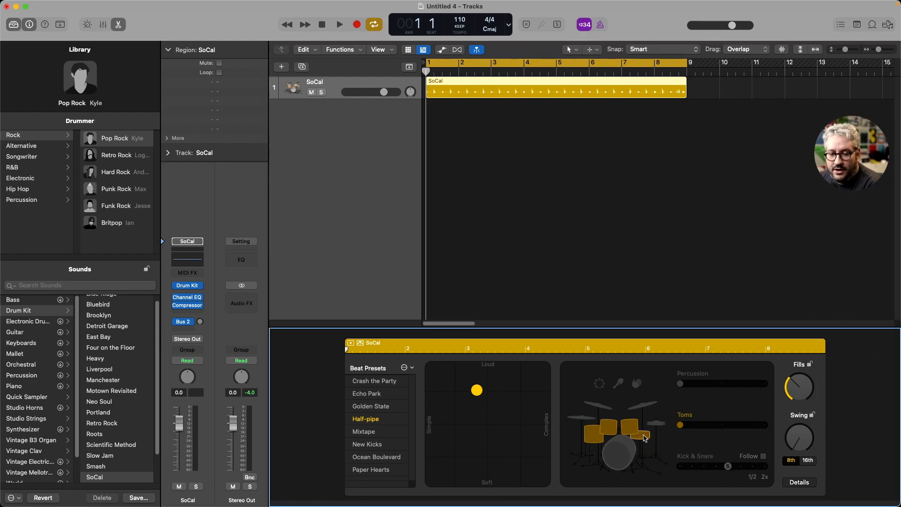
{"action": "left_click", "coordinate": [645, 410]}
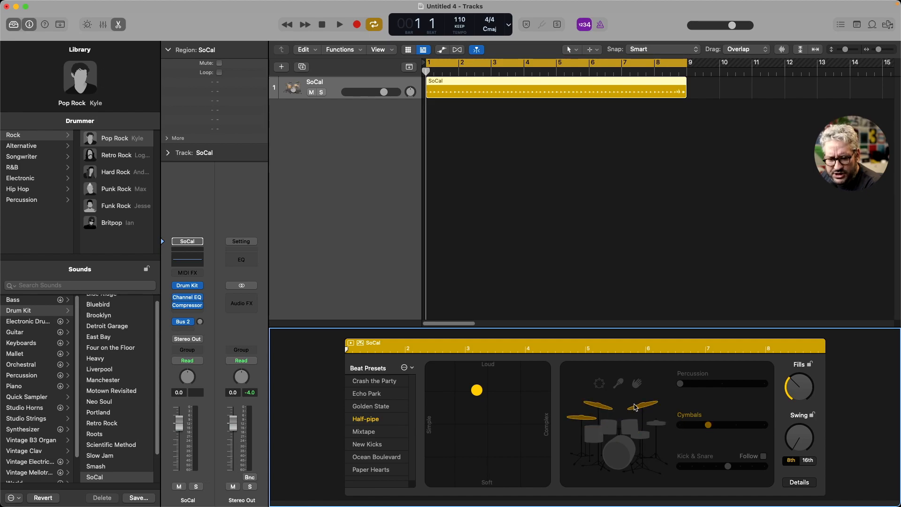
Raise the cymbals pattern variation to its maximum
{"action": "key", "text": "ctrl+a"}
{"action": "left_click_drag", "start_coordinate": [708, 416], "coordinate": [715, 387]}
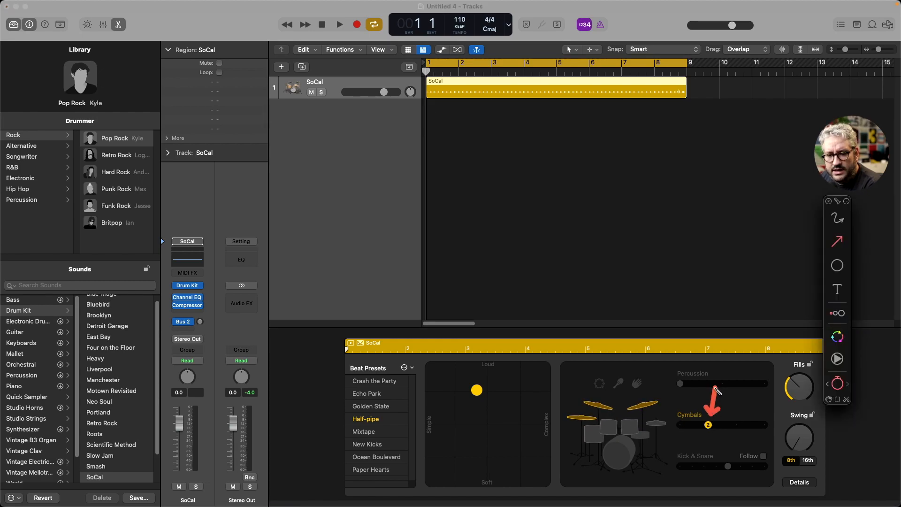
{"action": "key", "text": "Escape"}
{"action": "left_click_drag", "start_coordinate": [710, 425], "coordinate": [765, 425]}
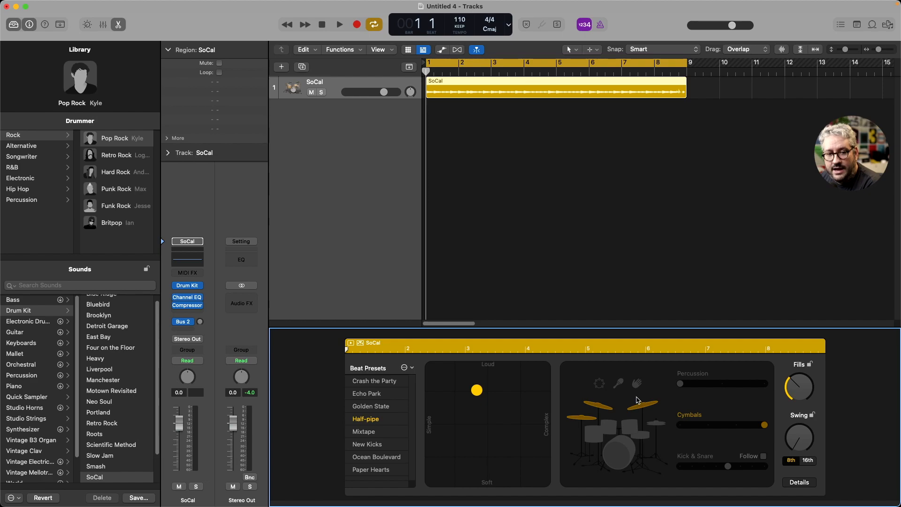
{"action": "key", "text": "ctrl+a"}
{"action": "left_click_drag", "start_coordinate": [131, 120], "coordinate": [97, 127]}
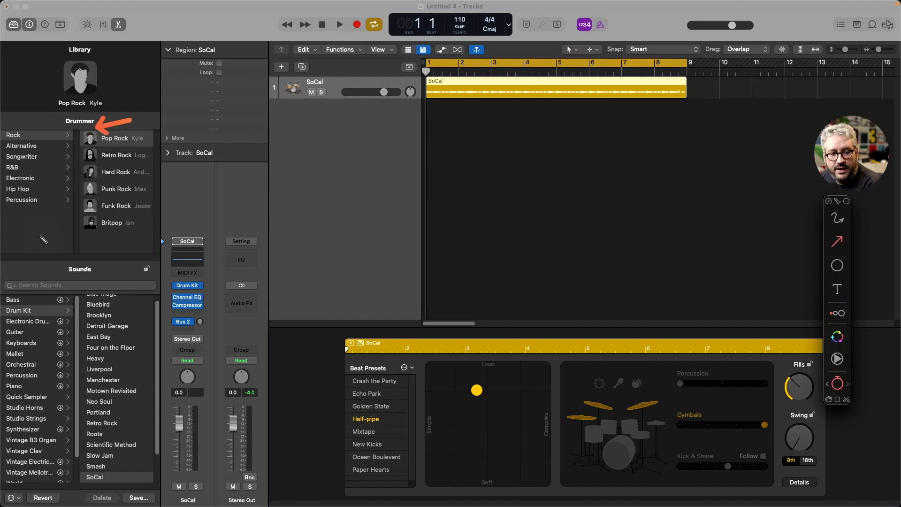
{"action": "left_click_drag", "start_coordinate": [73, 250], "coordinate": [40, 219]}
{"action": "left_click_drag", "start_coordinate": [822, 486], "coordinate": [853, 485]}
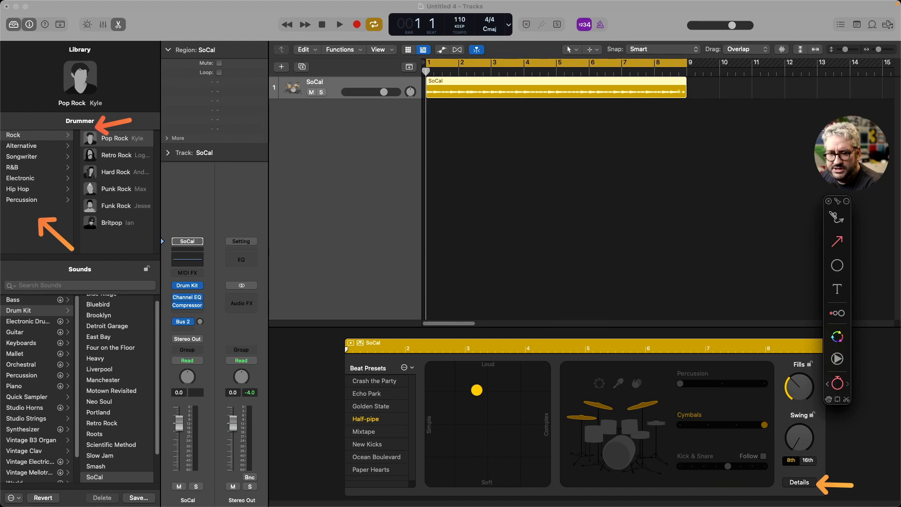
{"action": "key", "text": "Escape"}
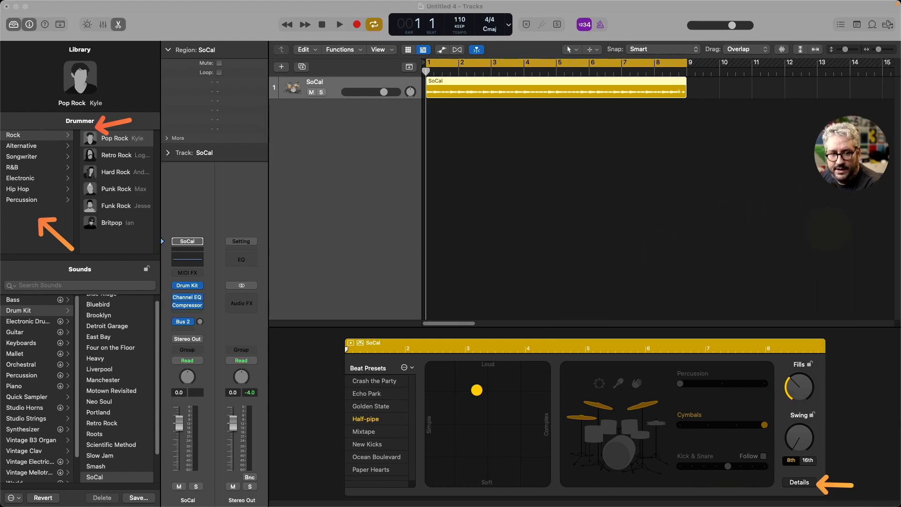
{"action": "key", "text": "Escape"}
Play back the drummer region to hear the cymbals-only beat, and stop playback
{"action": "left_click", "coordinate": [339, 25]}
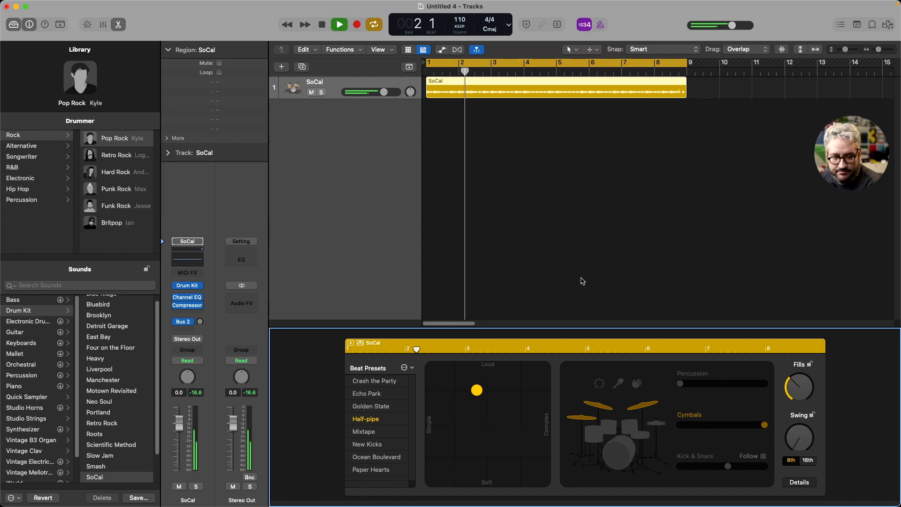
{"action": "key", "text": "space"}
{"action": "key", "text": "ctrl+a"}
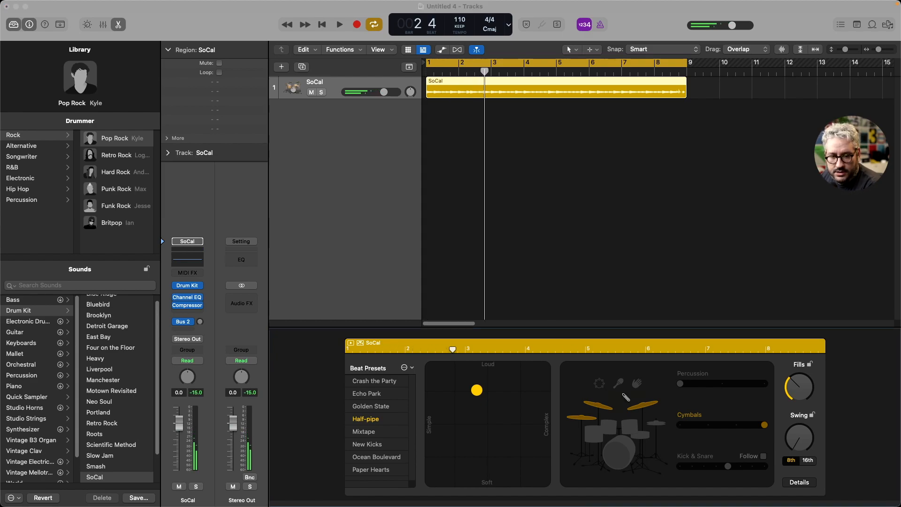
{"action": "left_click_drag", "start_coordinate": [602, 392], "coordinate": [629, 361]}
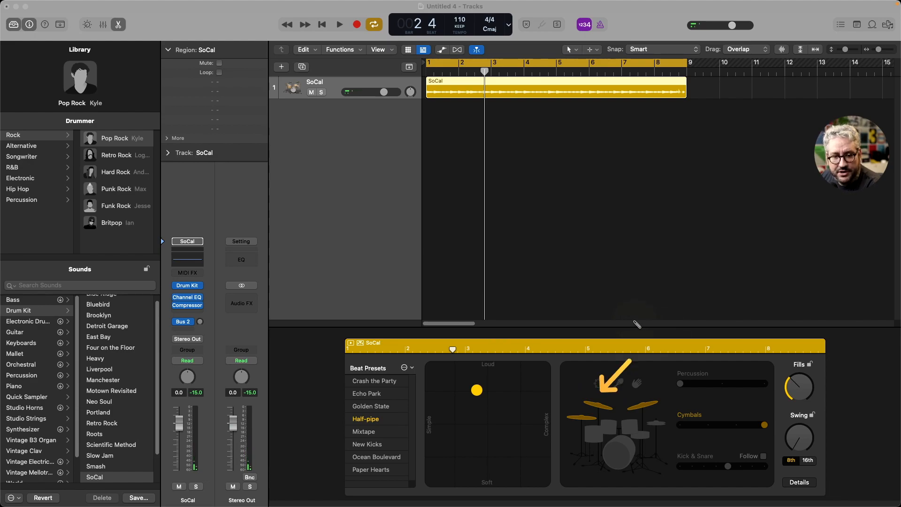
{"action": "key", "text": "Escape"}
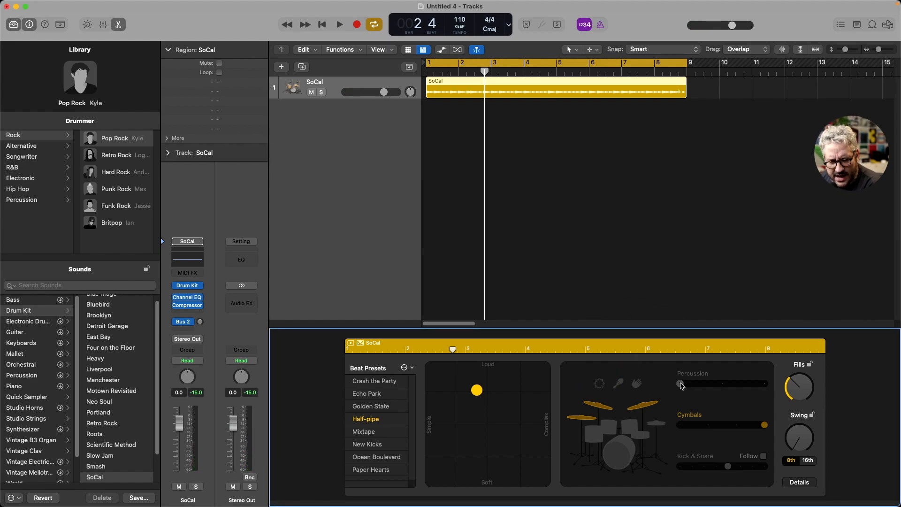
Try the percussion instruments, leaving only the handclaps on, and set the percussion pattern to 2
{"action": "left_click", "coordinate": [618, 385]}
{"action": "left_click", "coordinate": [599, 385]}
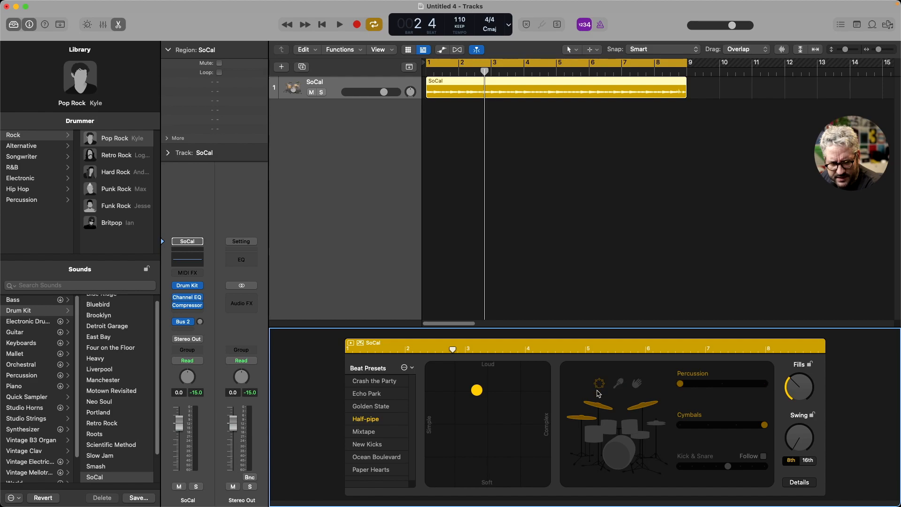
{"action": "left_click", "coordinate": [618, 384]}
{"action": "left_click", "coordinate": [636, 385]}
{"action": "left_click", "coordinate": [722, 384]}
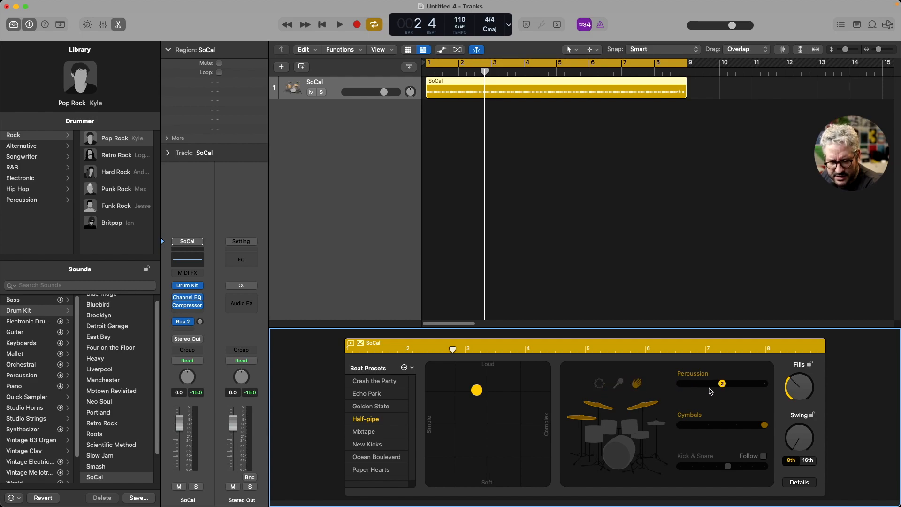
Turn on the kick and snare, and switch from cymbals to toms with the pattern variation at the middle setting
{"action": "left_click", "coordinate": [625, 461]}
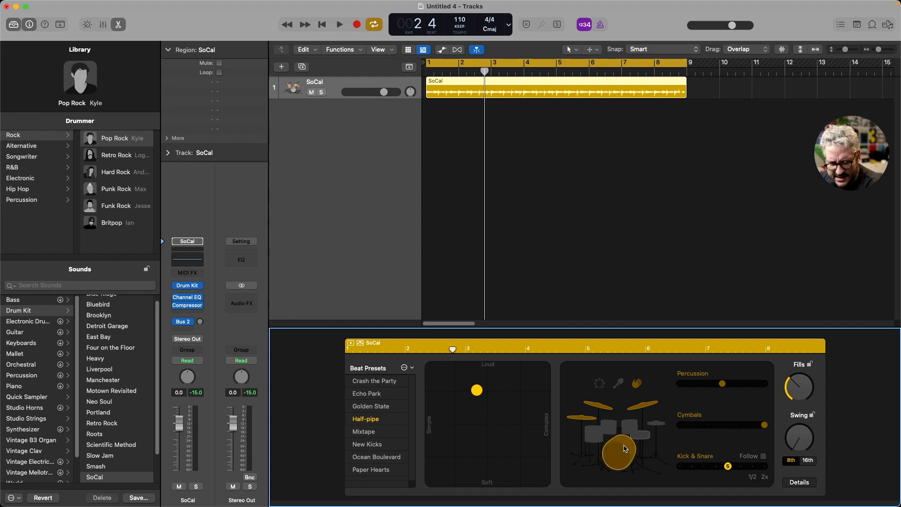
{"action": "left_click", "coordinate": [629, 427]}
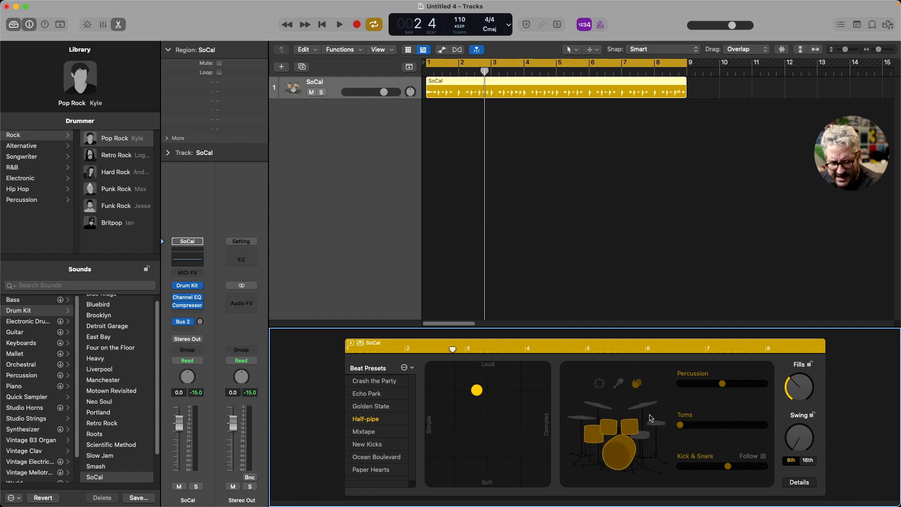
{"action": "left_click", "coordinate": [722, 425]}
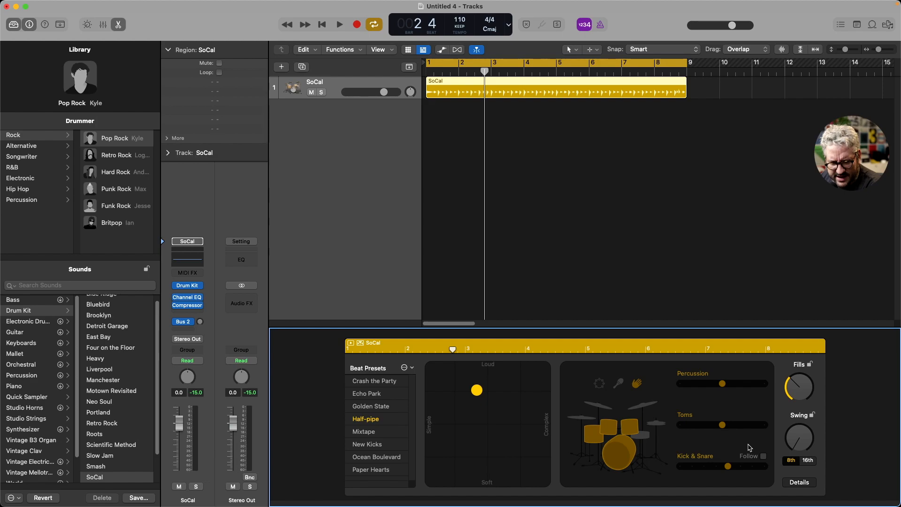
Move the puck on the XY pad to a softer, slightly simpler spot near the pad's centre
{"action": "mouse_move", "coordinate": [483, 395]}
{"action": "left_mouse_down"}
{"action": "mouse_move", "coordinate": [495, 421]}
{"action": "mouse_move", "coordinate": [471, 423]}
{"action": "mouse_move", "coordinate": [470, 365]}
{"action": "left_mouse_up"}
{"action": "key", "text": "ctrl+a"}
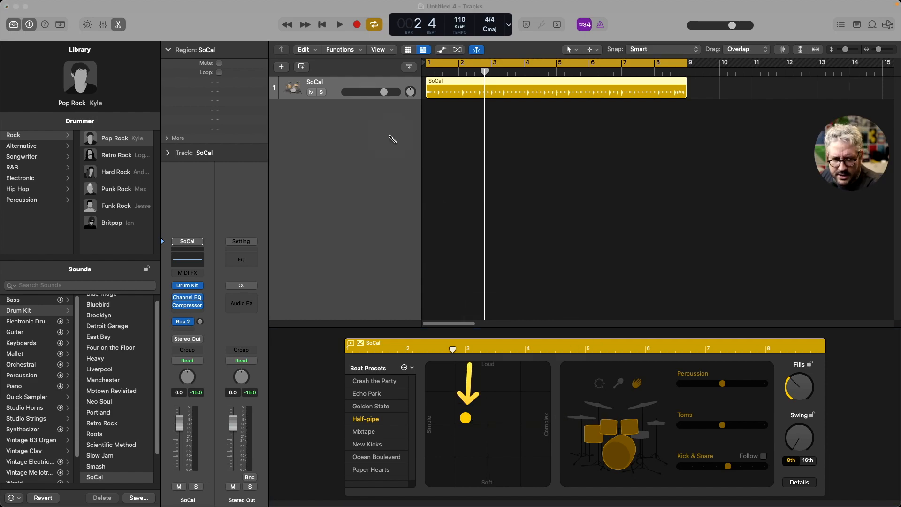
{"action": "key", "text": "ctrl+a"}
Play the adjusted drummer region from the beginning of the project
{"action": "left_click", "coordinate": [322, 25]}
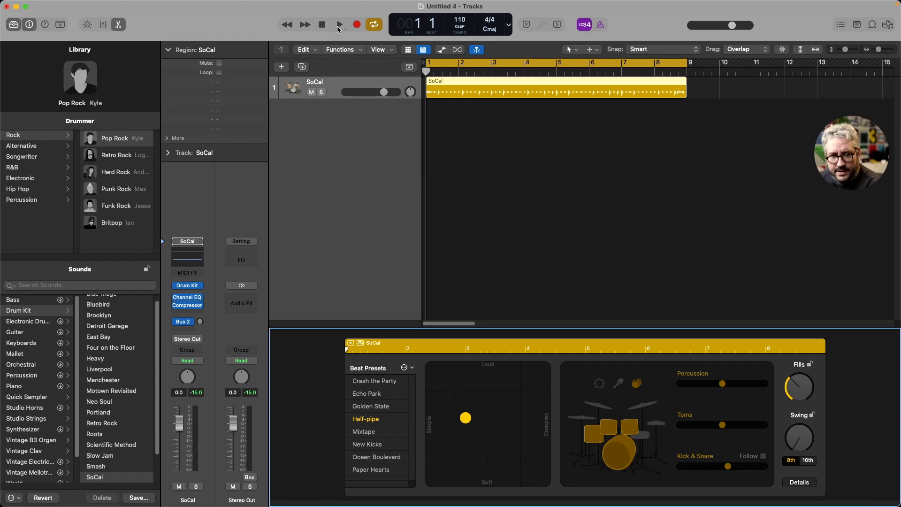
{"action": "left_click", "coordinate": [340, 25]}
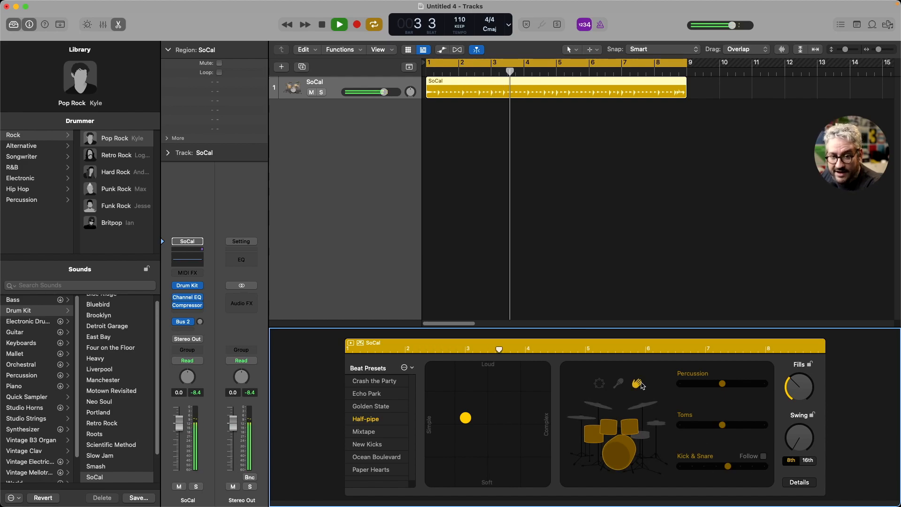
Raise the handclap percussion pattern to its highest setting during playback, and stop the playback
{"action": "left_click_drag", "start_coordinate": [723, 384], "coordinate": [774, 388]}
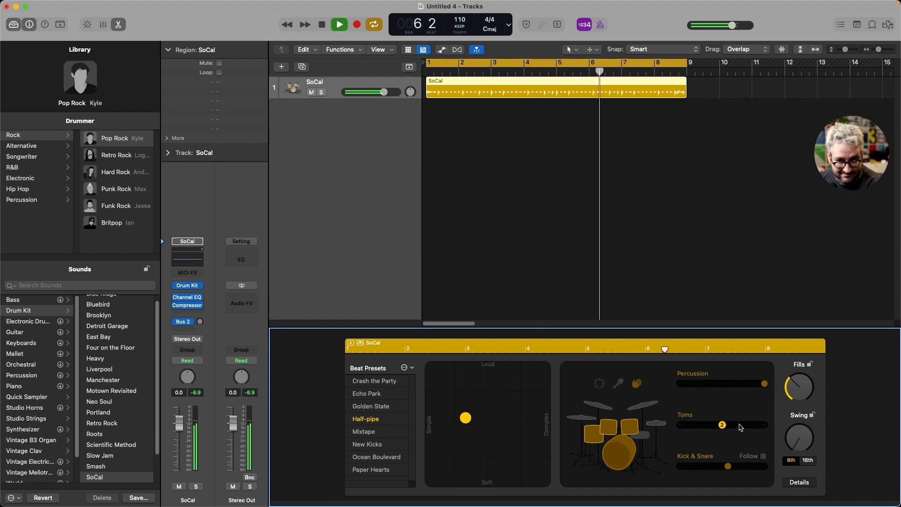
{"action": "key", "text": "space"}
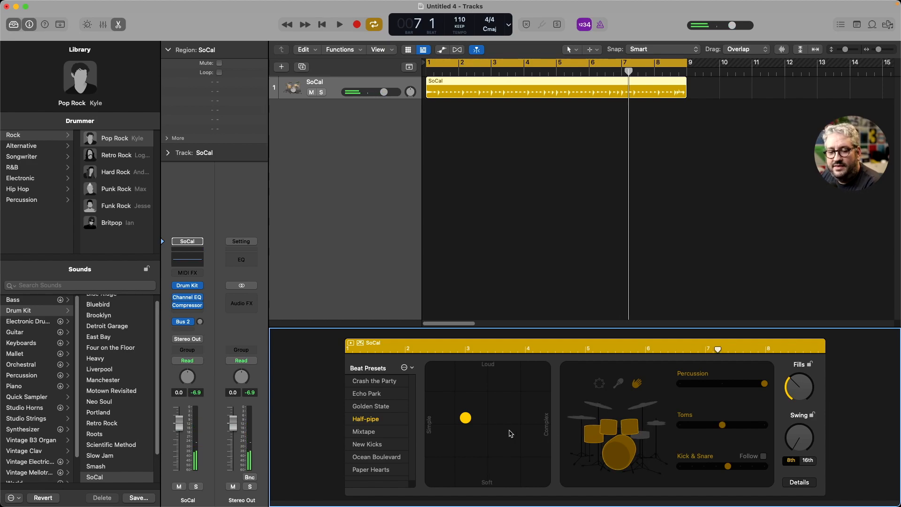
Turn off the handclaps and the kick and snare, leaving only the toms, with their pattern variation set to 3
{"action": "left_click", "coordinate": [637, 384]}
{"action": "left_click", "coordinate": [629, 472]}
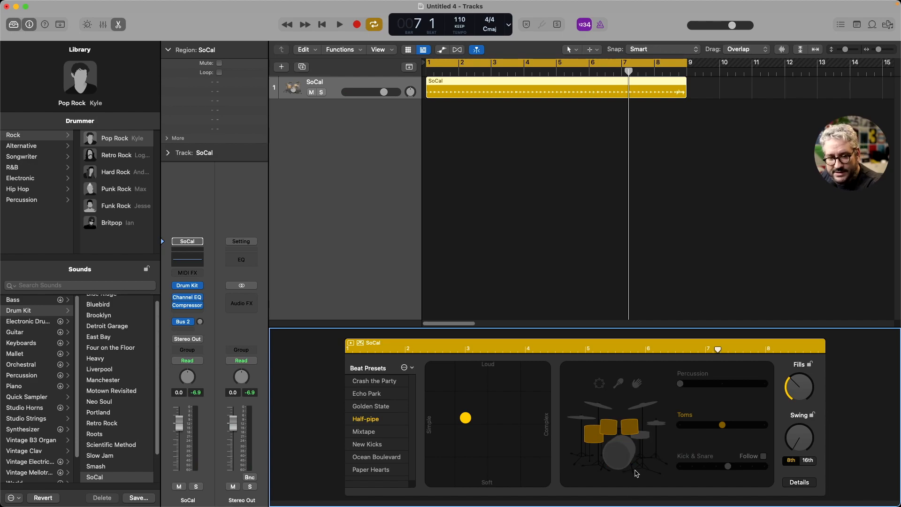
{"action": "mouse_move", "coordinate": [723, 425]}
{"action": "left_mouse_down"}
{"action": "mouse_move", "coordinate": [765, 426]}
{"action": "mouse_move", "coordinate": [778, 377]}
{"action": "left_mouse_up"}
{"action": "key", "text": "ctrl+a"}
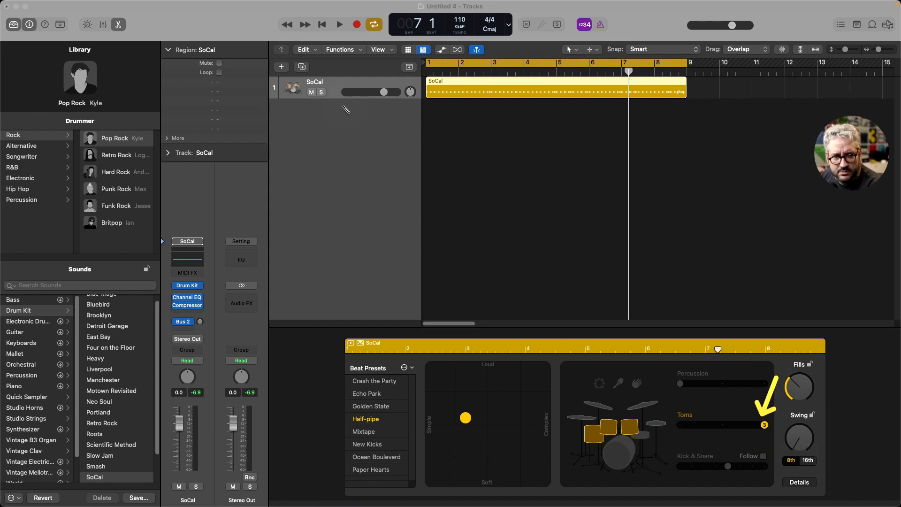
{"action": "key", "text": "Escape"}
Play the region from the beginning of the project and raise the Swing amount to a little below halfway
{"action": "left_click", "coordinate": [322, 25]}
{"action": "key", "text": "ctrl+a"}
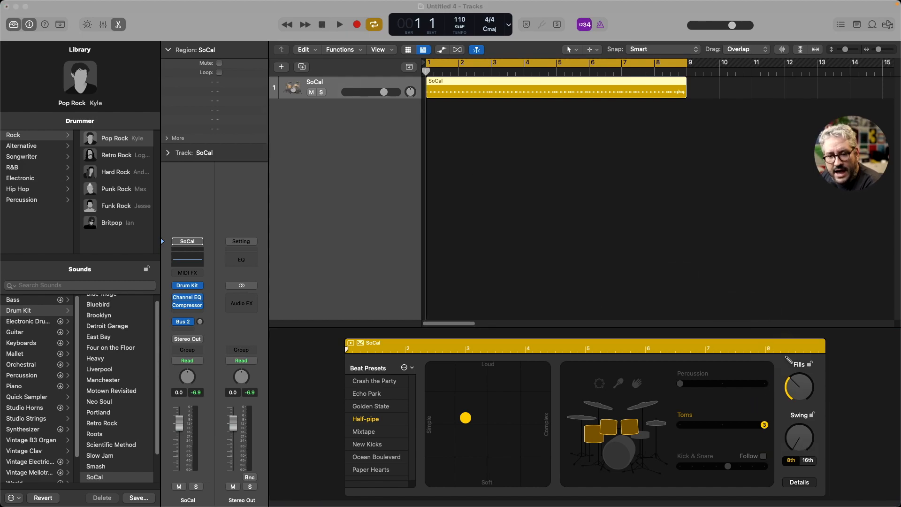
{"action": "left_click_drag", "start_coordinate": [816, 418], "coordinate": [854, 419]}
{"action": "left_click_drag", "start_coordinate": [779, 416], "coordinate": [739, 412]}
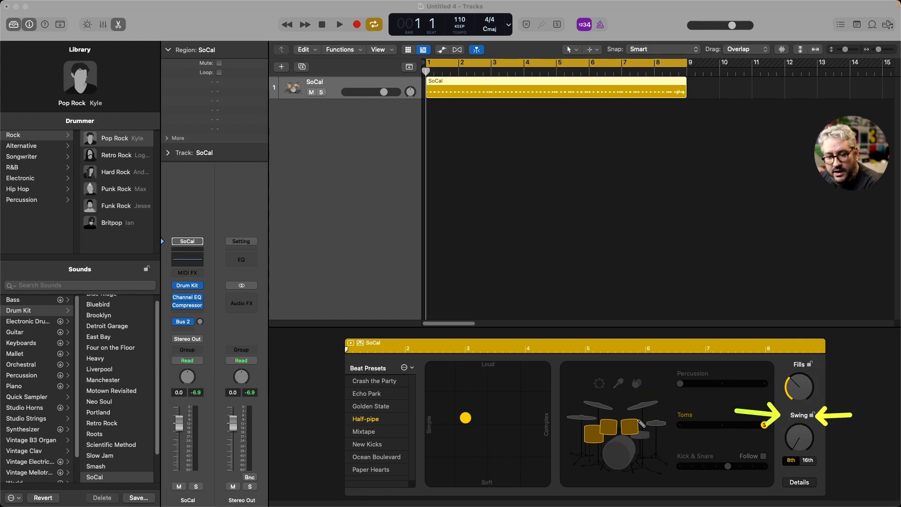
{"action": "key", "text": "Escape"}
{"action": "left_click", "coordinate": [340, 24]}
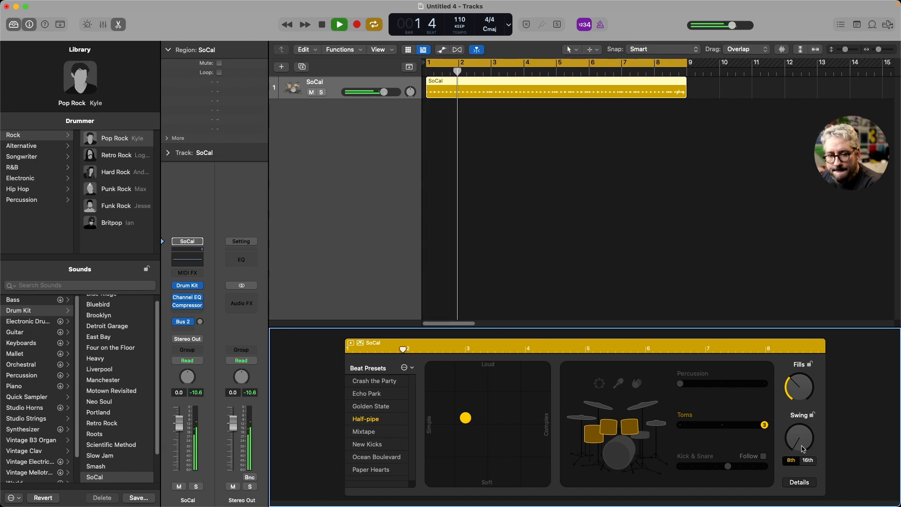
{"action": "left_click_drag", "start_coordinate": [801, 442], "coordinate": [801, 423]}
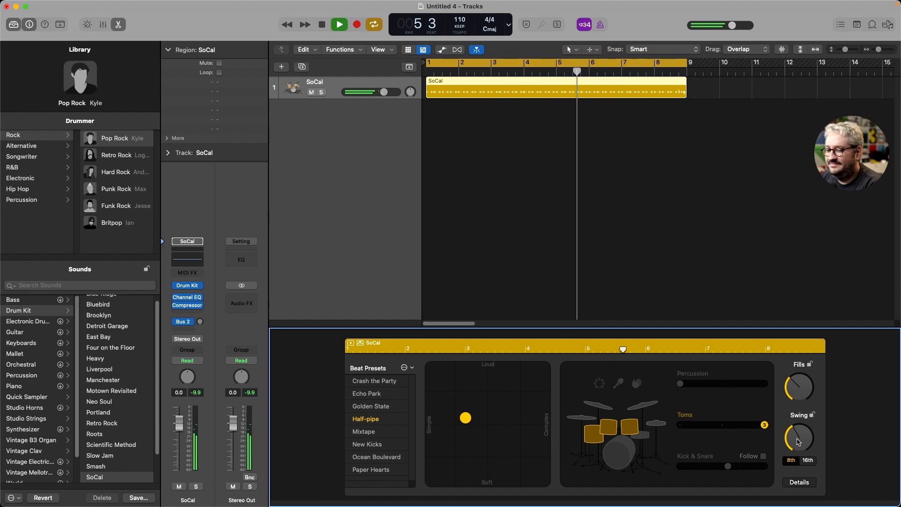
Base the swing on 16th notes while listening to the region, and stop playback
{"action": "key", "text": "ctrl+Tab"}
{"action": "left_click_drag", "start_coordinate": [820, 461], "coordinate": [838, 463]}
{"action": "key", "text": "Escape"}
{"action": "left_click", "coordinate": [808, 460]}
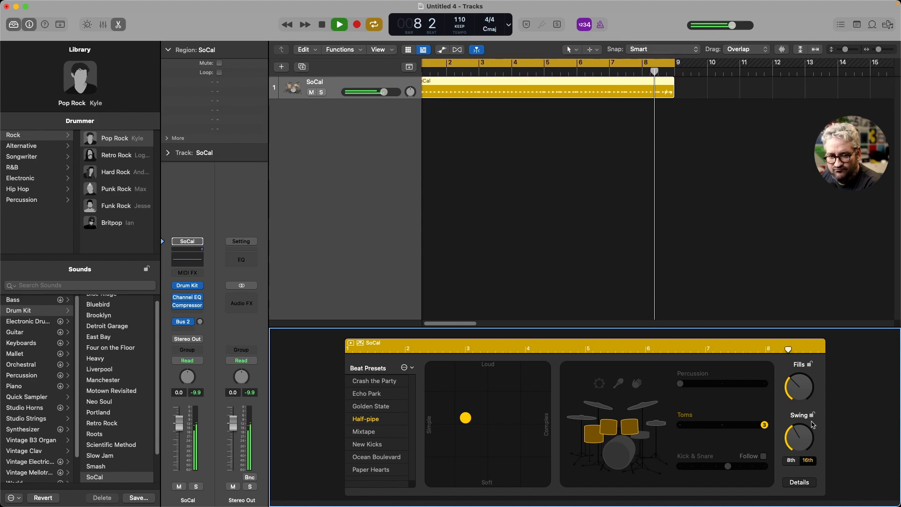
{"action": "key", "text": "space"}
Examine the fill in the waveform at the end of the drummer region up close
{"action": "key", "text": "ctrl+Tab"}
{"action": "left_click_drag", "start_coordinate": [682, 104], "coordinate": [682, 134]}
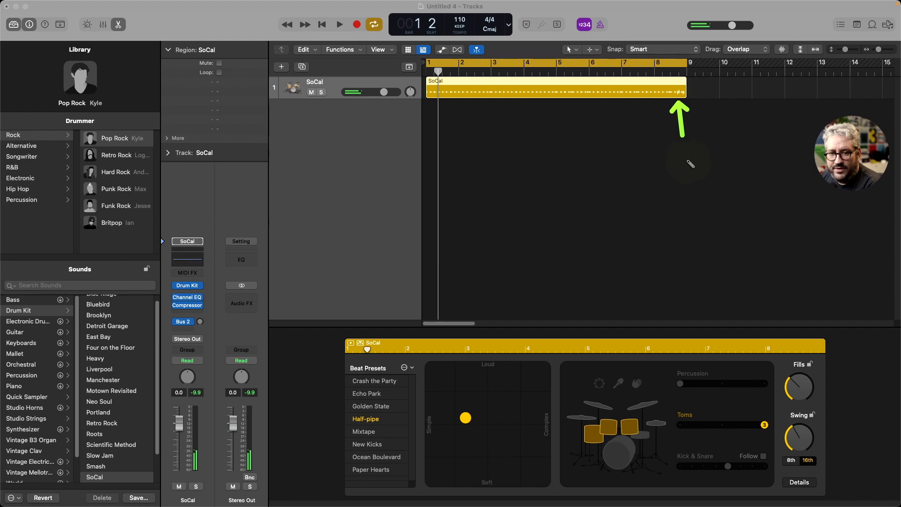
{"action": "key", "text": "Escape"}
{"action": "left_click_drag", "start_coordinate": [878, 50], "coordinate": [881, 50]}
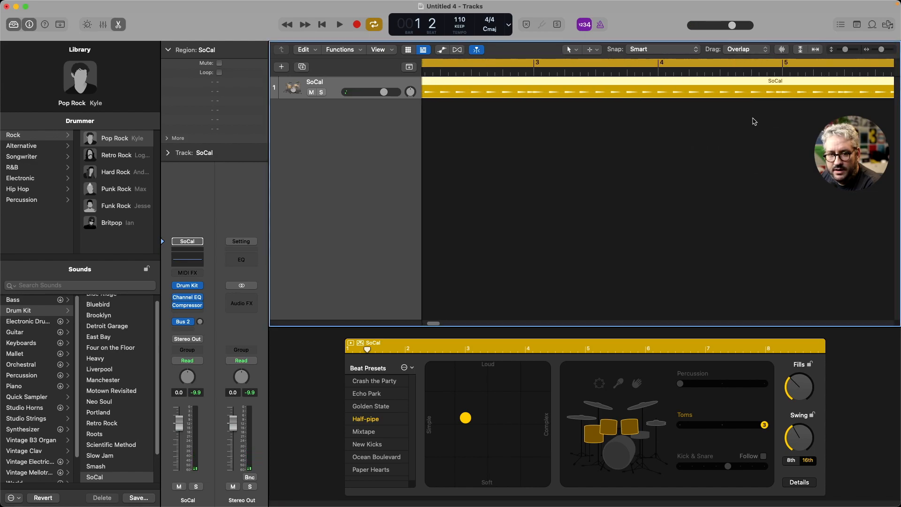
{"action": "key", "text": "ctrl+Tab"}
{"action": "left_click_drag", "start_coordinate": [562, 99], "coordinate": [568, 149]}
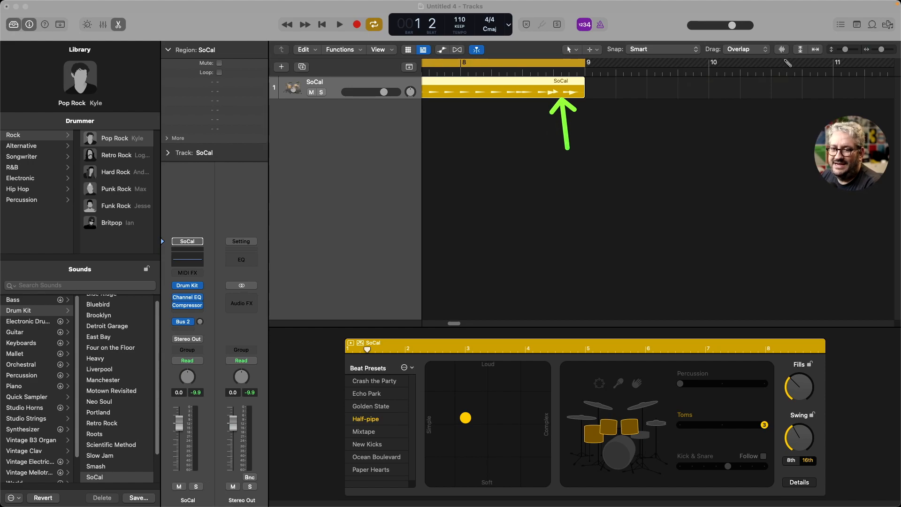
{"action": "key", "text": "Escape"}
Loop the drummer region up to bar 17 and extend the cycle area to the same bar
{"action": "mouse_move", "coordinate": [881, 51]}
{"action": "left_mouse_down"}
{"action": "mouse_move", "coordinate": [867, 52]}
{"action": "mouse_move", "coordinate": [876, 53]}
{"action": "left_mouse_up"}
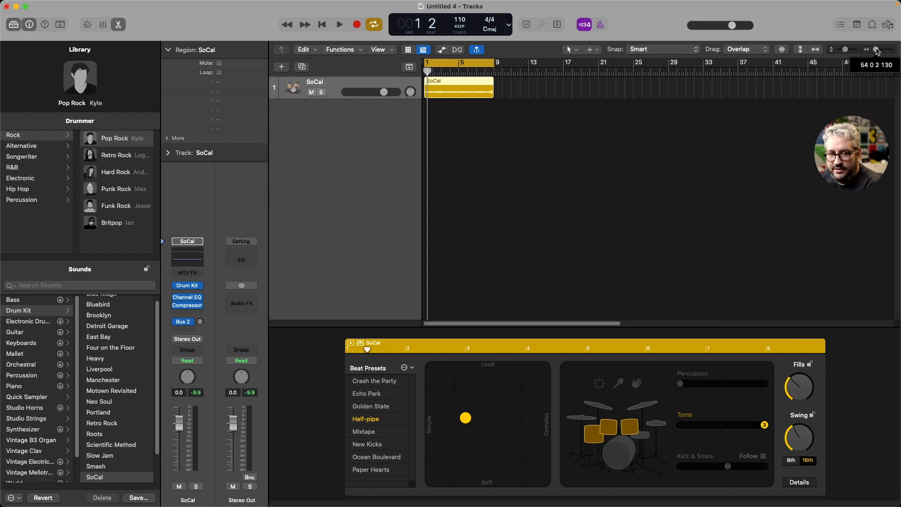
{"action": "left_click_drag", "start_coordinate": [492, 81], "coordinate": [560, 98]}
{"action": "mouse_move", "coordinate": [494, 63]}
{"action": "left_mouse_down"}
{"action": "mouse_move", "coordinate": [565, 75]}
{"action": "mouse_move", "coordinate": [564, 93]}
{"action": "left_mouse_up"}
Play from bar 7 across the loop point at bar 9 to hear how the fill leads into the repeat
{"action": "key", "text": "ctrl+a"}
{"action": "left_click_drag", "start_coordinate": [492, 100], "coordinate": [499, 147]}
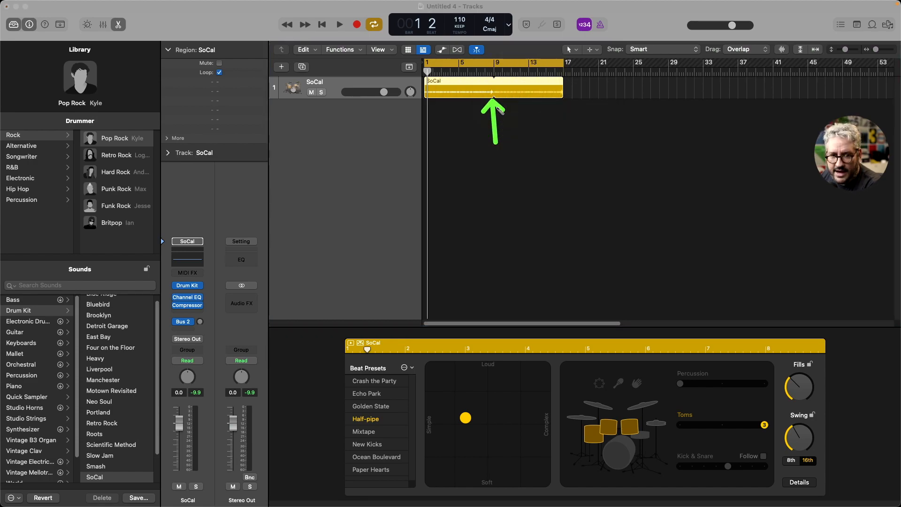
{"action": "left_click", "coordinate": [477, 71]}
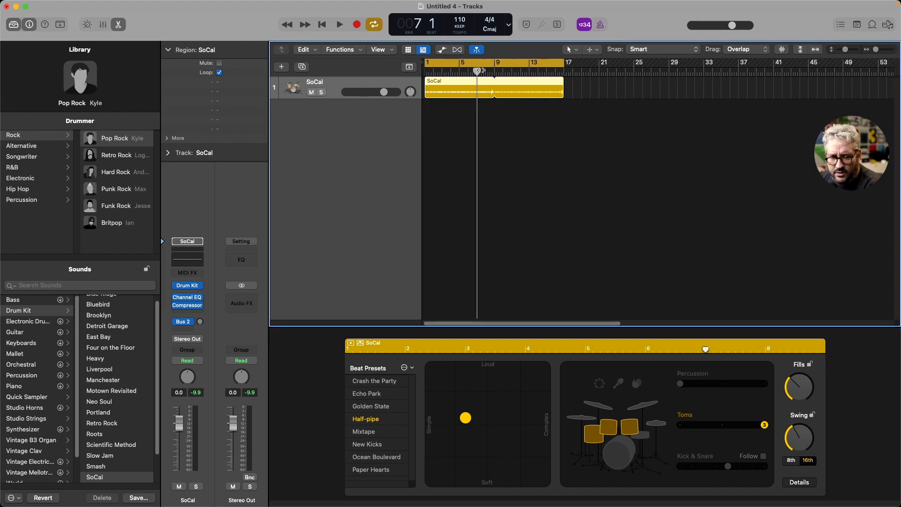
{"action": "key", "text": "space"}
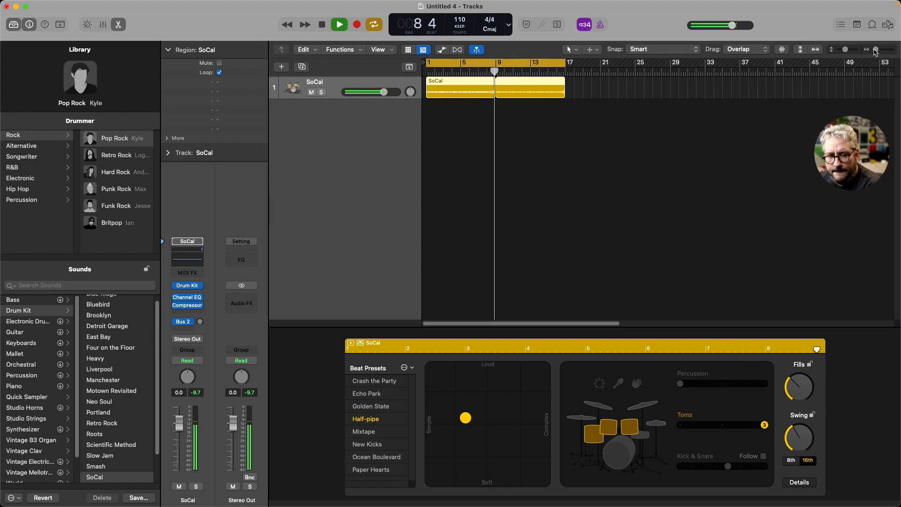
{"action": "key", "text": "space"}
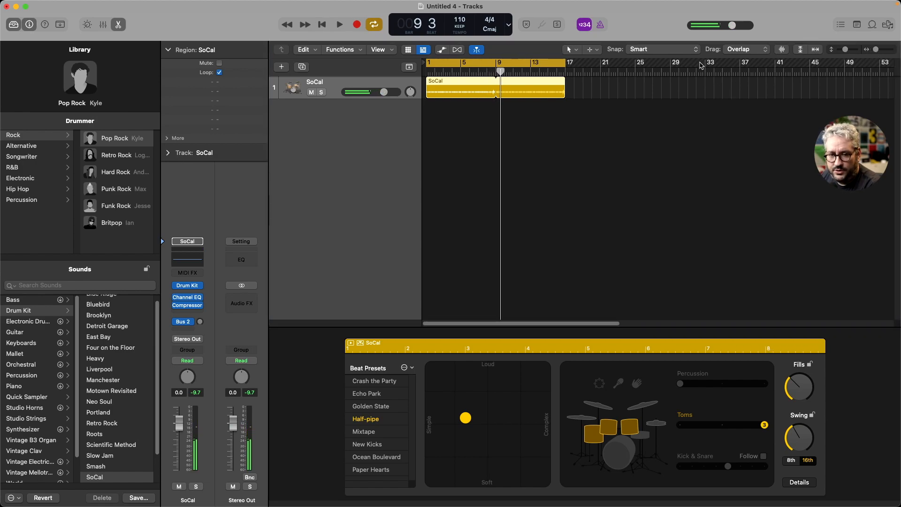
Turn off looping for the region, shorten the cycle area to end at bar 9, and return the playhead to the beginning
{"action": "left_click_drag", "start_coordinate": [874, 49], "coordinate": [644, 63]}
{"action": "key", "text": "l"}
{"action": "left_click", "coordinate": [323, 25]}
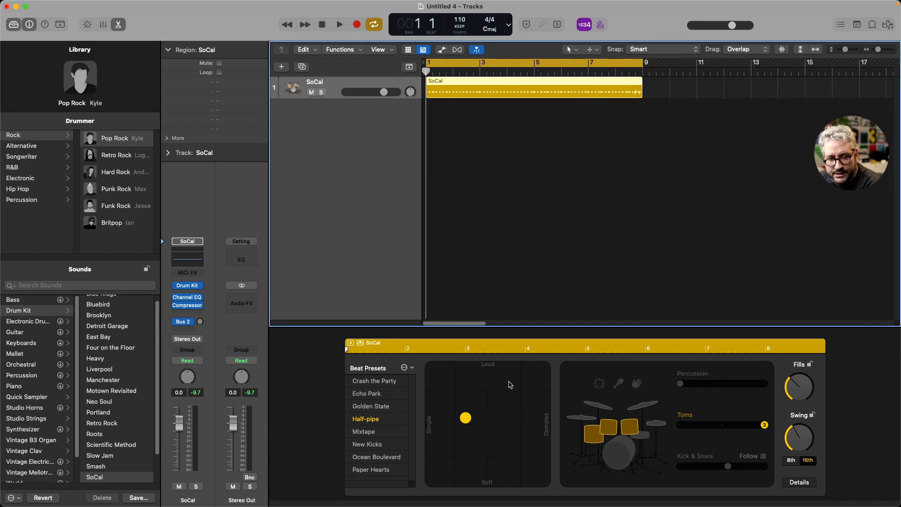
{"action": "key", "text": "ctrl+a"}
{"action": "left_click_drag", "start_coordinate": [819, 371], "coordinate": [854, 384]}
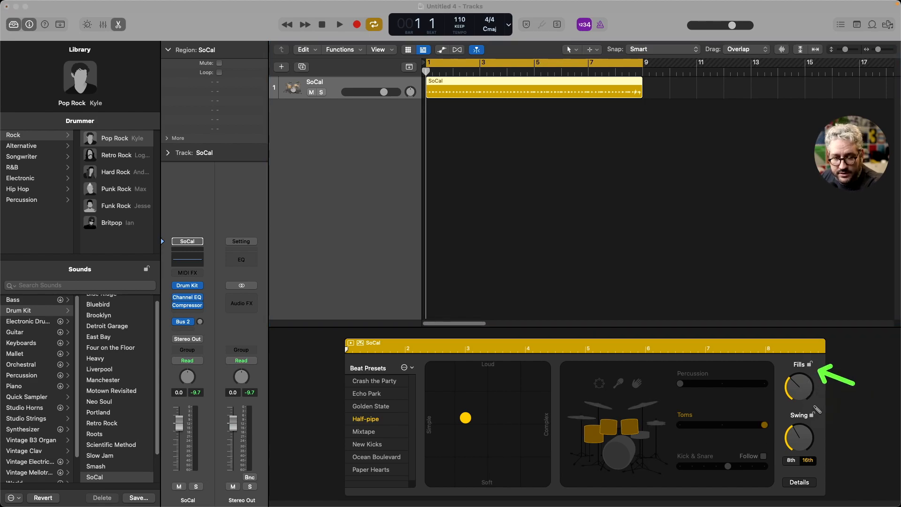
{"action": "key", "text": "Escape"}
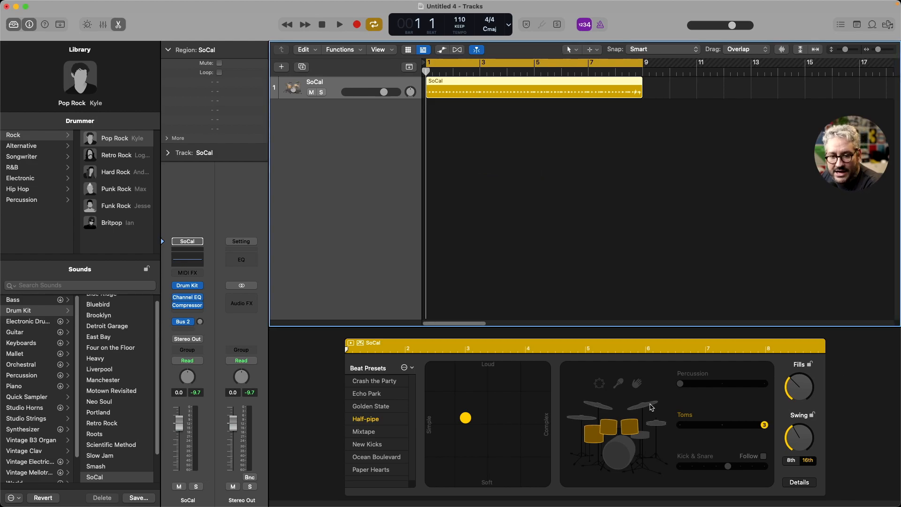
Activate the tambourine, toms, and kick and snare in the kit, with the percussion pattern set to 2
{"action": "left_click", "coordinate": [653, 425]}
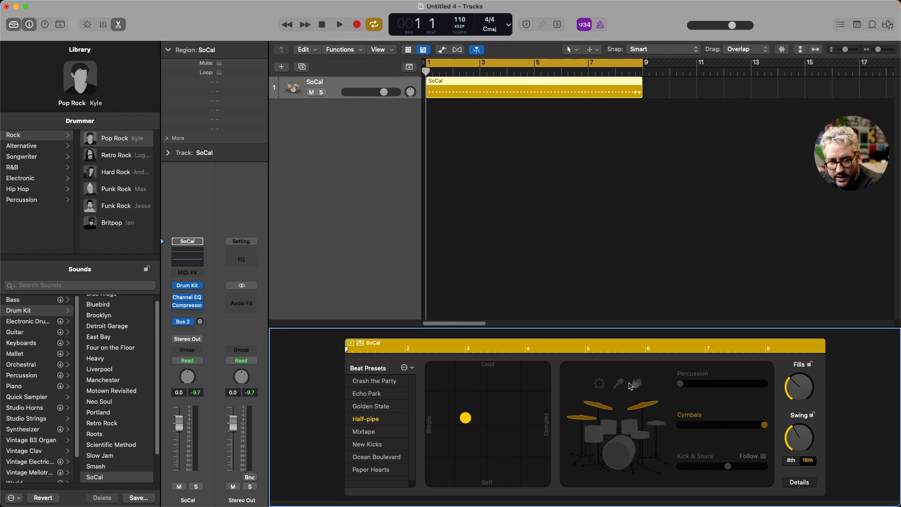
{"action": "left_click", "coordinate": [600, 388]}
{"action": "left_click_drag", "start_coordinate": [686, 385], "coordinate": [723, 384]}
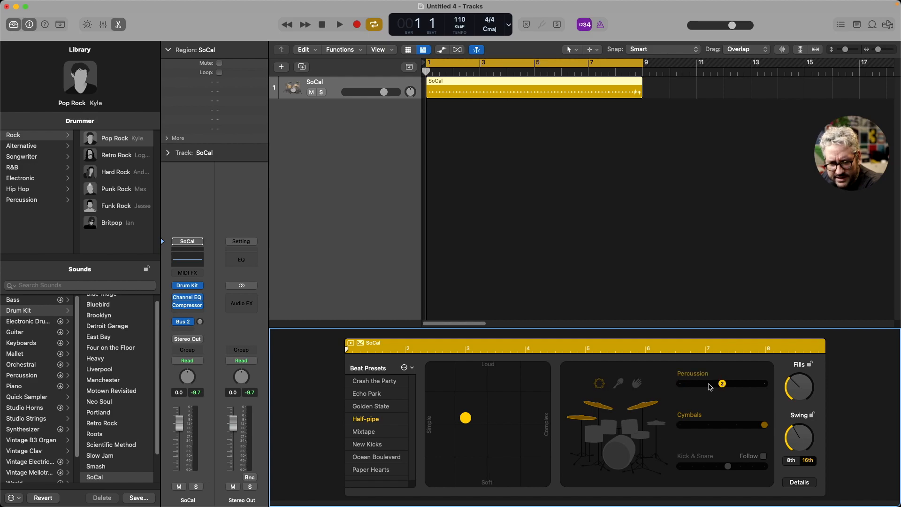
{"action": "left_click", "coordinate": [609, 428]}
{"action": "left_click", "coordinate": [617, 463]}
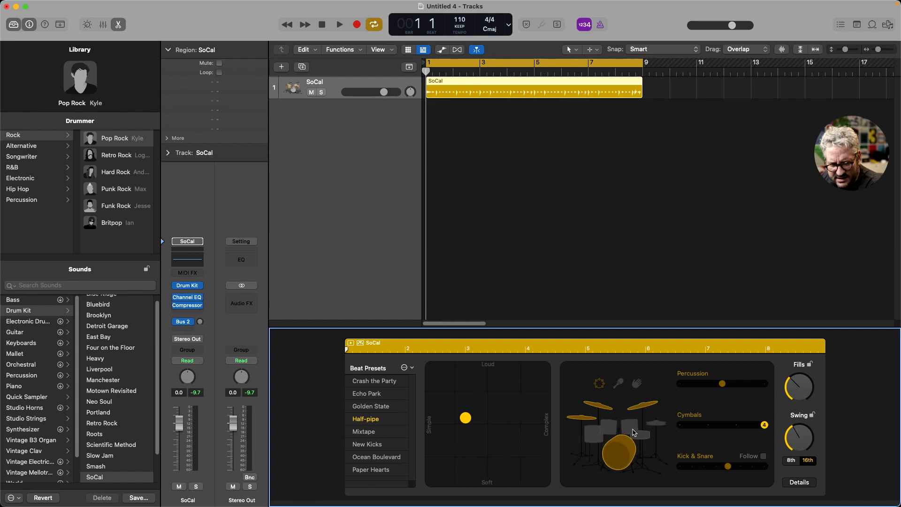
Try the Follow option for the kick and snare, check its source list, and turn Follow off again
{"action": "left_click", "coordinate": [763, 456]}
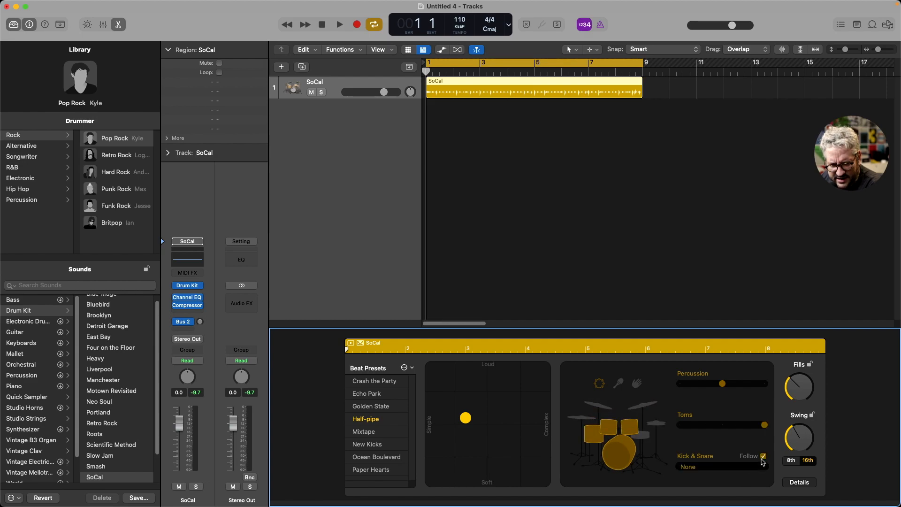
{"action": "left_click", "coordinate": [735, 469]}
{"action": "left_click", "coordinate": [739, 469]}
{"action": "left_click", "coordinate": [763, 456]}
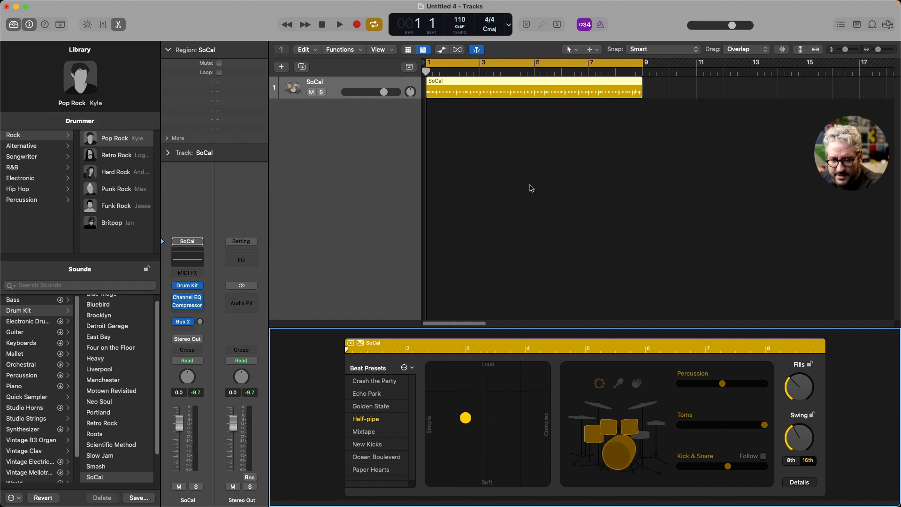
Raise the Ghost Notes amount in the performance details to about the middle and listen to the region
{"action": "key", "text": "space"}
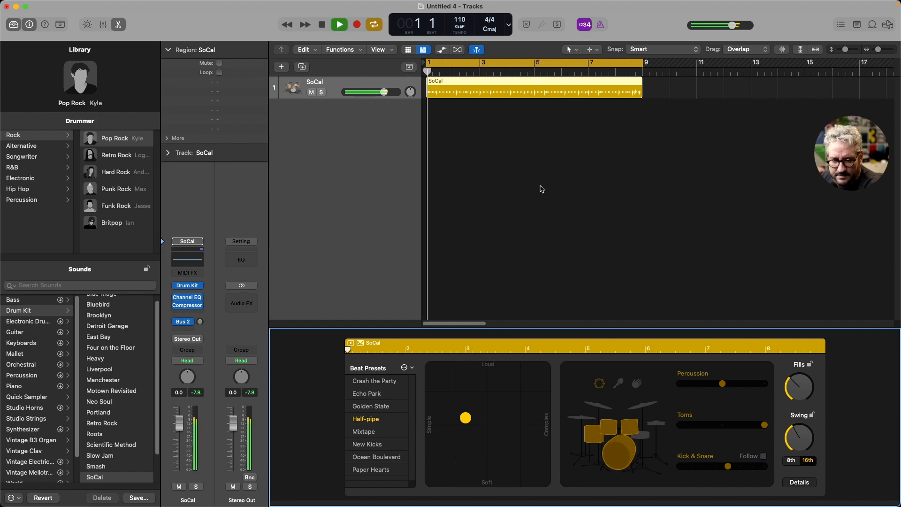
{"action": "left_click", "coordinate": [806, 484]}
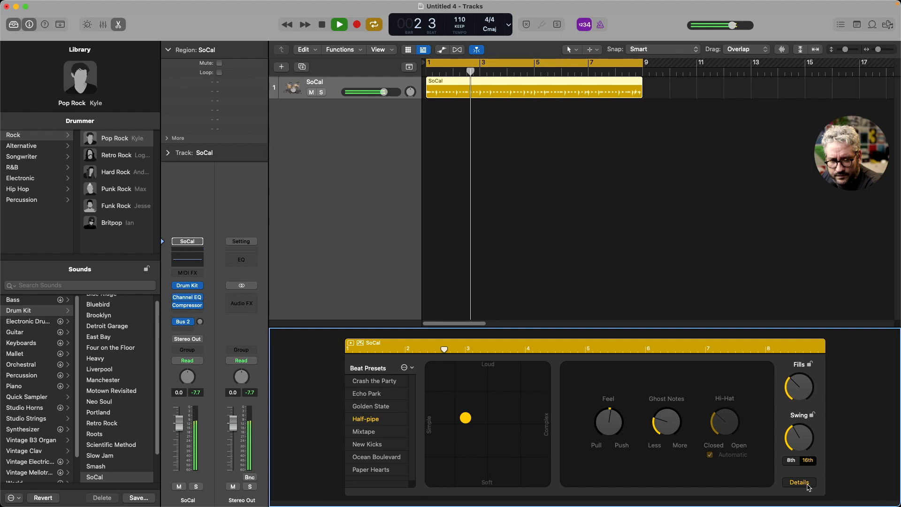
{"action": "key", "text": "space"}
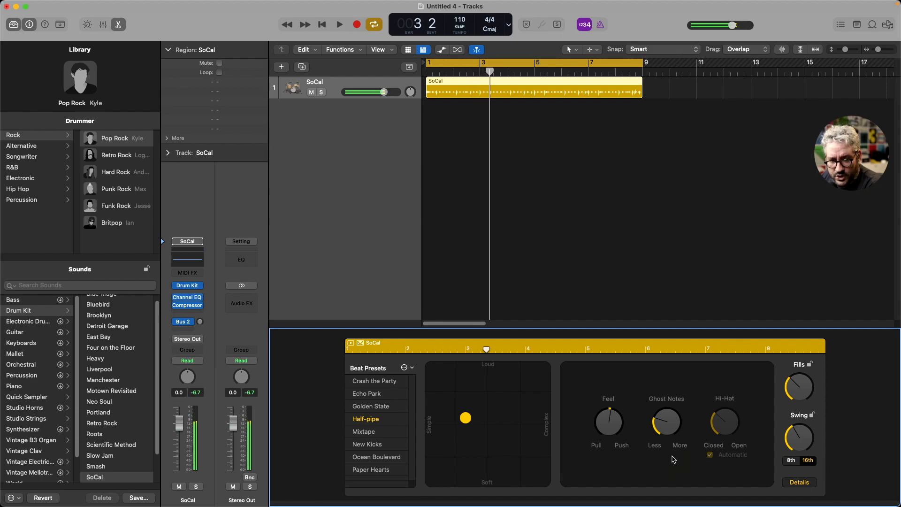
{"action": "left_click_drag", "start_coordinate": [670, 420], "coordinate": [670, 409]}
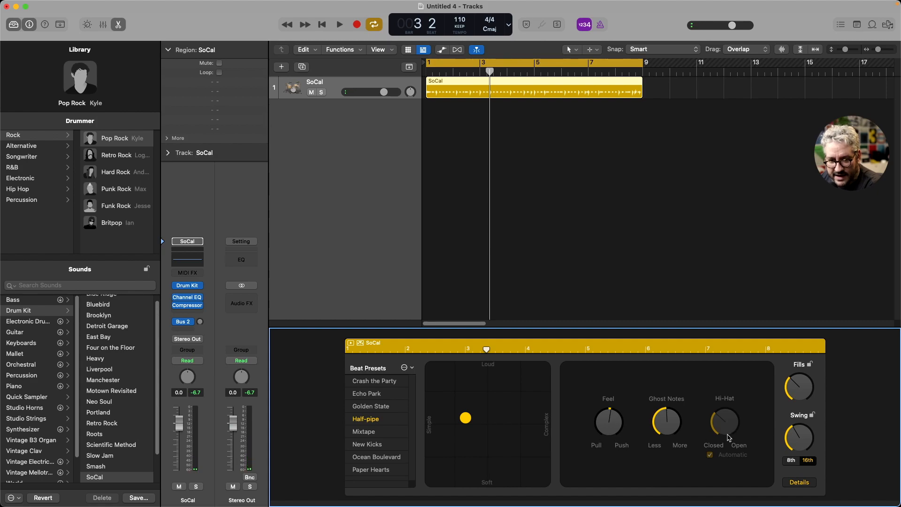
{"action": "key", "text": "space"}
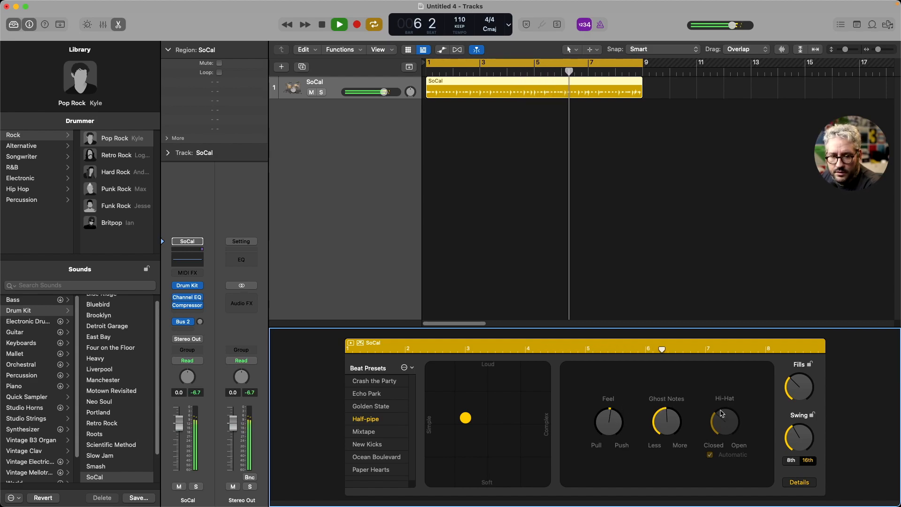
{"action": "left_click", "coordinate": [801, 483]}
Make the kick and snare pattern slightly simpler and turn off the tambourine, keeping the toms active, and stop playback
{"action": "left_click", "coordinate": [644, 406]}
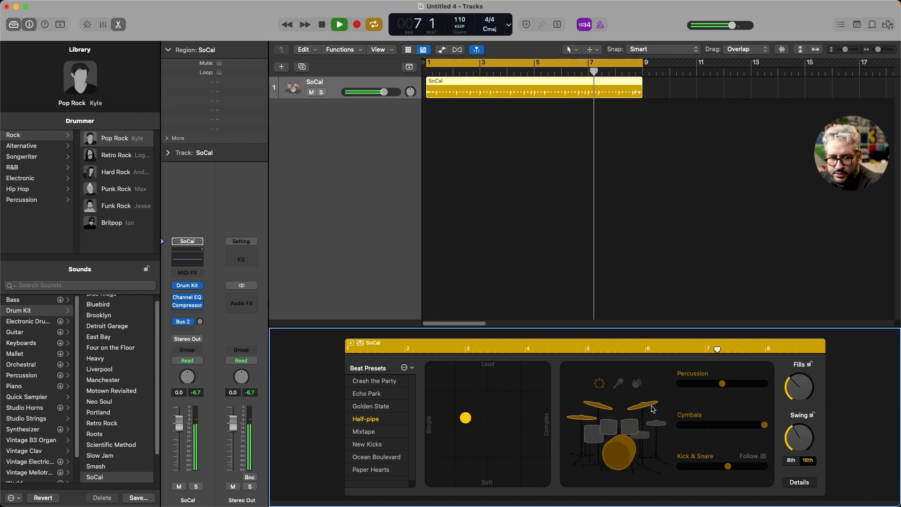
{"action": "left_click_drag", "start_coordinate": [727, 467], "coordinate": [716, 467]}
{"action": "left_click", "coordinate": [609, 427]}
{"action": "key", "text": "space"}
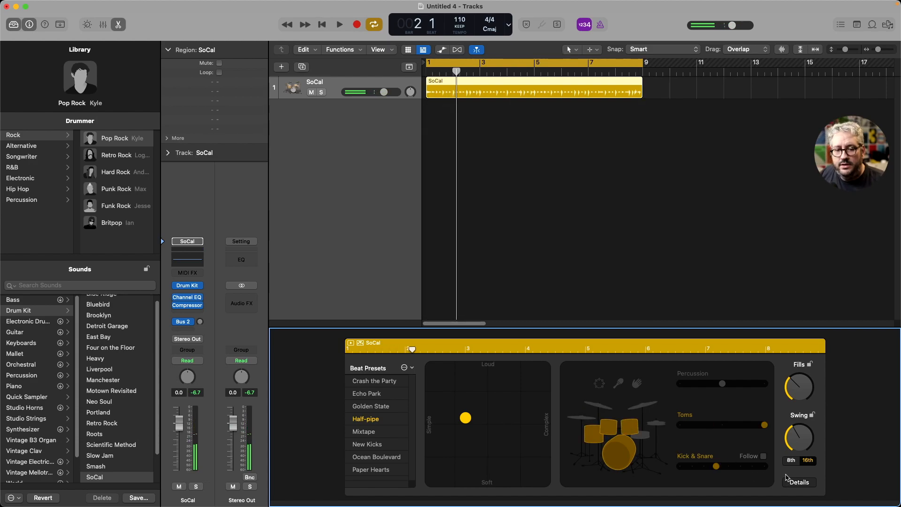
Show the track's automation, check the region automation view and the automation mode options, and hide automation again
{"action": "key", "text": "a"}
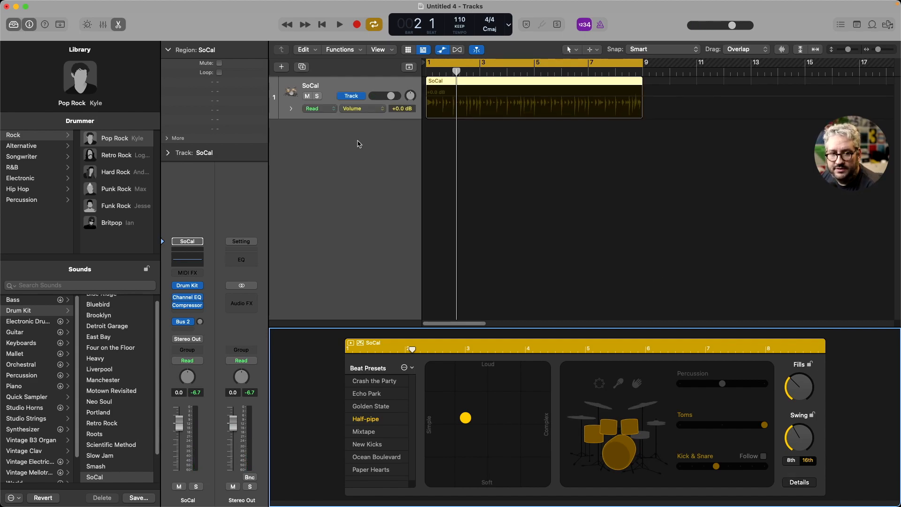
{"action": "left_click", "coordinate": [356, 98]}
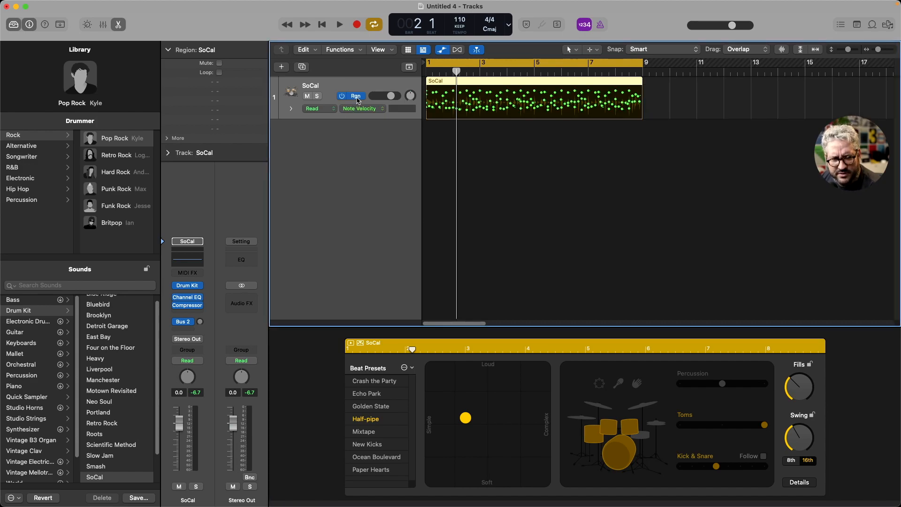
{"action": "left_click", "coordinate": [354, 97]}
{"action": "left_click", "coordinate": [313, 109]}
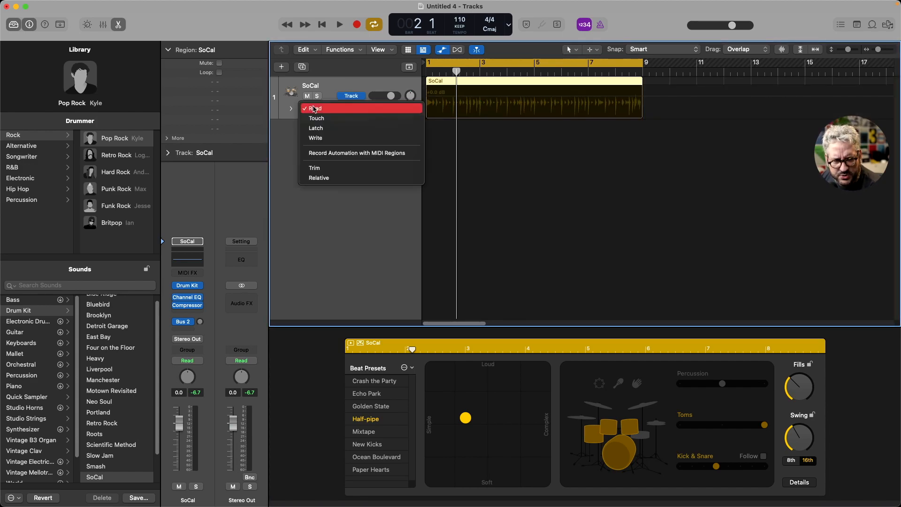
{"action": "left_click", "coordinate": [371, 244]}
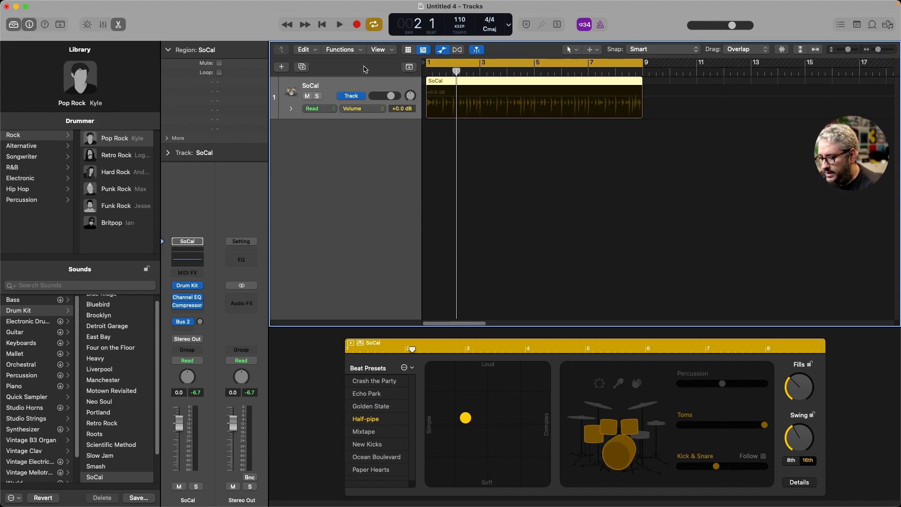
{"action": "key", "text": "a"}
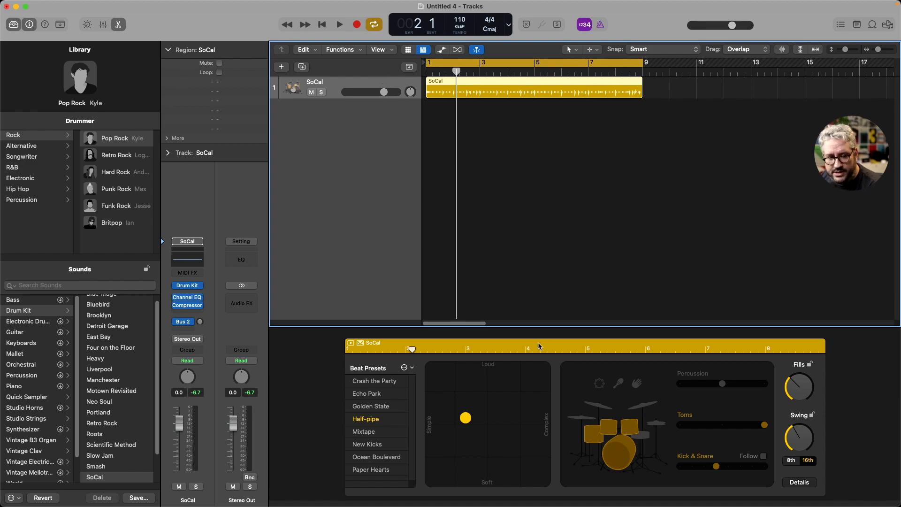
{"action": "key", "text": "ctrl+a"}
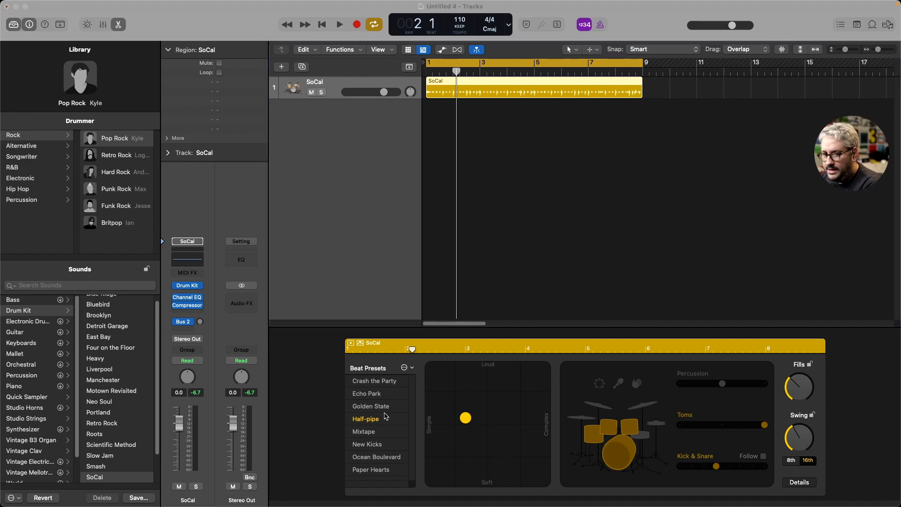
{"action": "left_click_drag", "start_coordinate": [350, 396], "coordinate": [309, 399]}
{"action": "left_click_drag", "start_coordinate": [330, 429], "coordinate": [301, 435]}
{"action": "left_click_drag", "start_coordinate": [336, 466], "coordinate": [288, 479]}
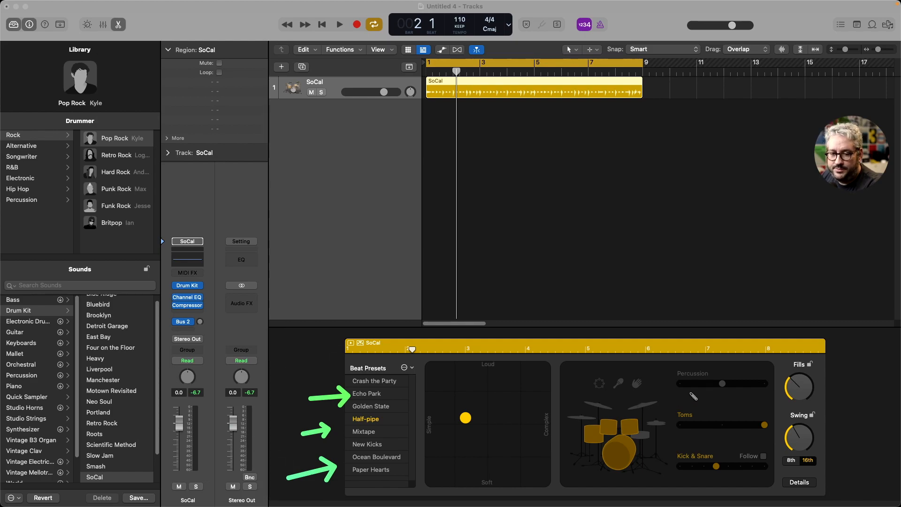
{"action": "left_click_drag", "start_coordinate": [726, 334], "coordinate": [728, 374]}
{"action": "left_click_drag", "start_coordinate": [769, 450], "coordinate": [755, 433]}
{"action": "key", "text": "Escape"}
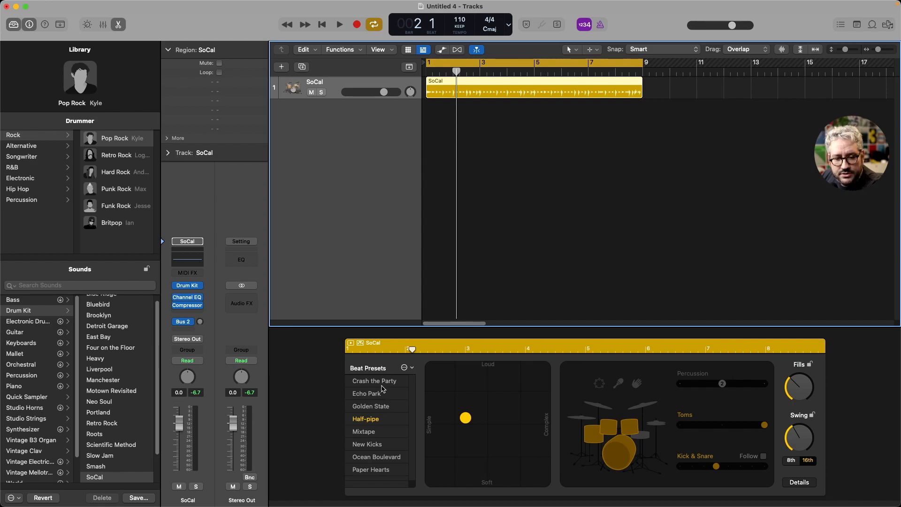
Apply the Crash the Party beat preset and play the region from the beginning
{"action": "left_click", "coordinate": [386, 381]}
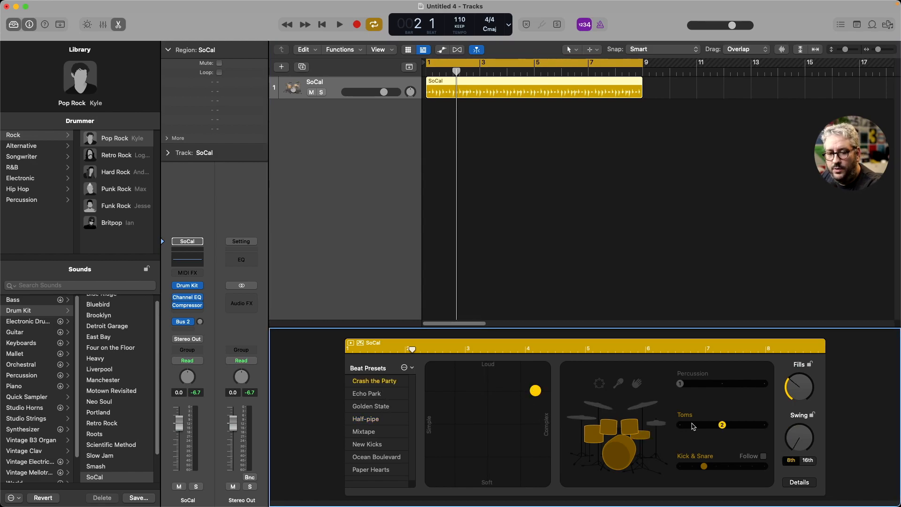
{"action": "left_click", "coordinate": [323, 27]}
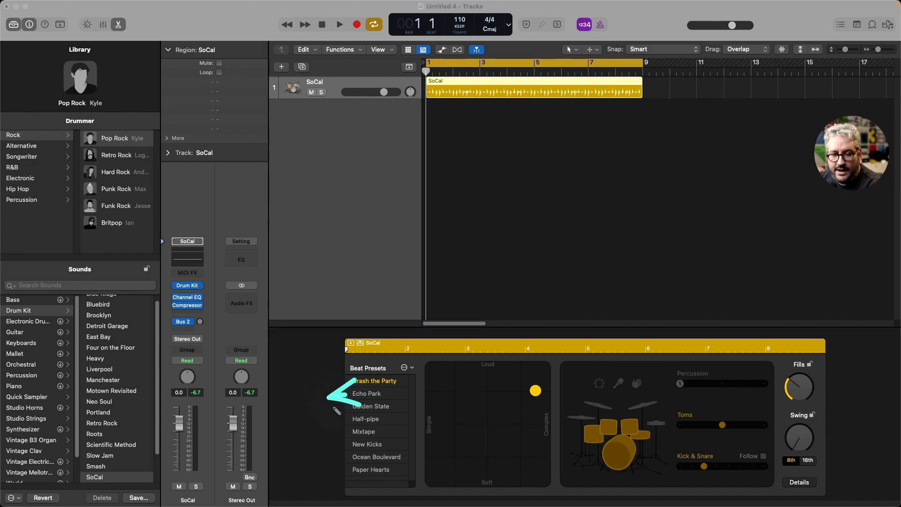
{"action": "key", "text": "alt+Tab"}
{"action": "mouse_move", "coordinate": [350, 400]}
{"action": "left_mouse_down"}
{"action": "mouse_move", "coordinate": [334, 411]}
{"action": "mouse_move", "coordinate": [336, 429]}
{"action": "left_mouse_up"}
{"action": "left_click", "coordinate": [345, 419]}
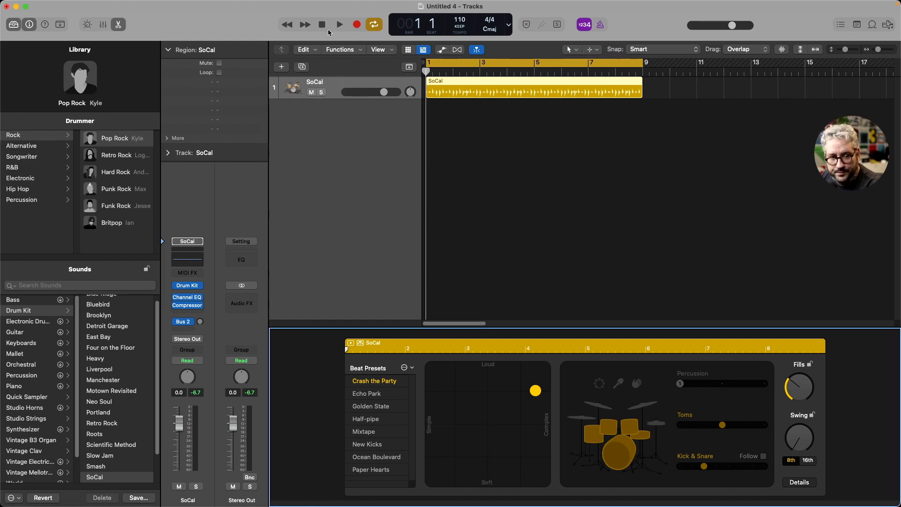
{"action": "key", "text": "space"}
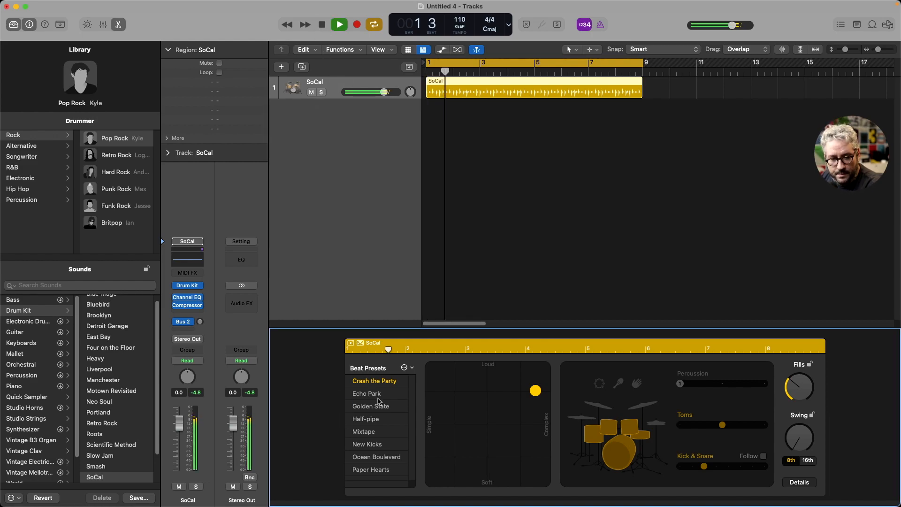
Audition the Echo Park, Golden State and Half-pipe beat presets in turn during playback, and stop playback
{"action": "key", "text": "ctrl+a"}
{"action": "left_click_drag", "start_coordinate": [348, 394], "coordinate": [273, 394]}
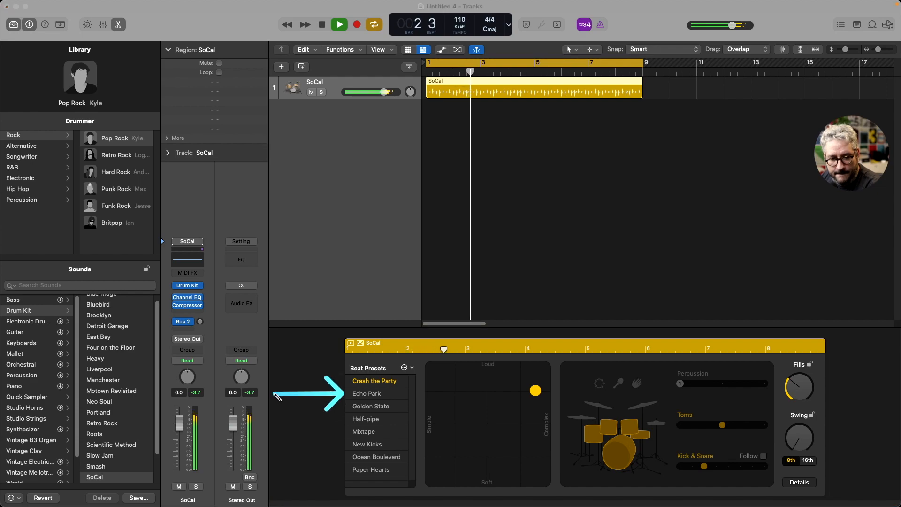
{"action": "key", "text": "Escape"}
{"action": "left_click", "coordinate": [391, 393]}
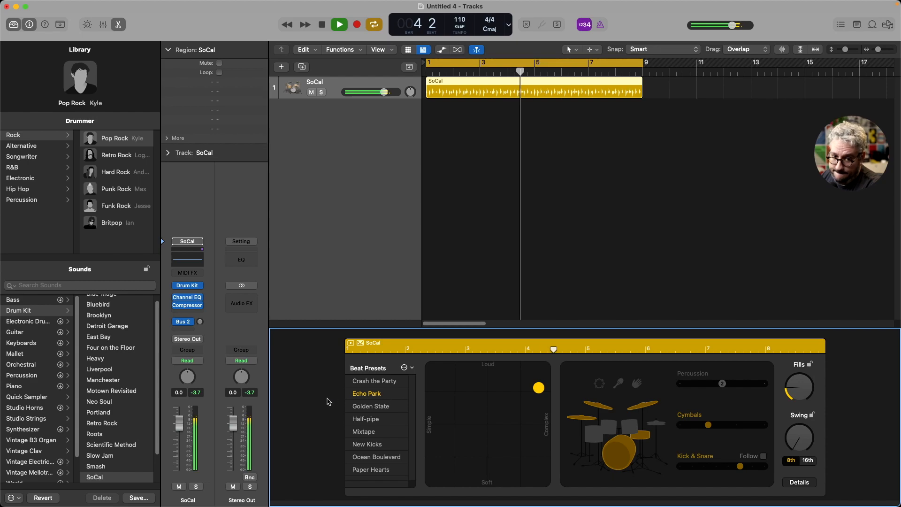
{"action": "key", "text": "ctrl+a"}
{"action": "left_click_drag", "start_coordinate": [284, 415], "coordinate": [343, 400]}
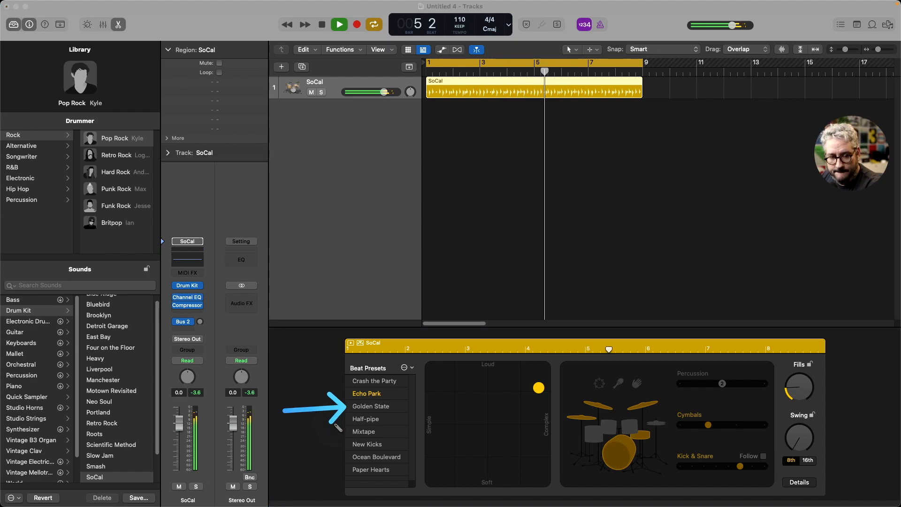
{"action": "key", "text": "Escape"}
{"action": "left_click", "coordinate": [385, 406]}
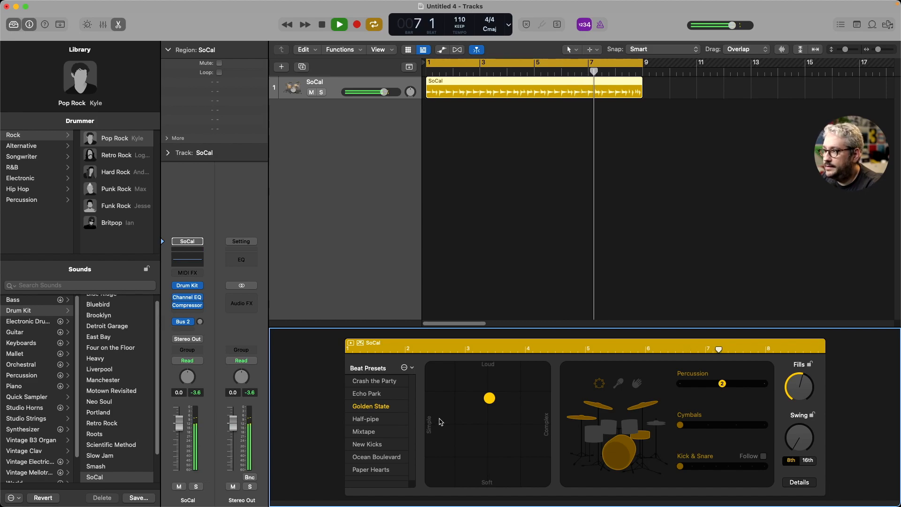
{"action": "left_click", "coordinate": [385, 416]}
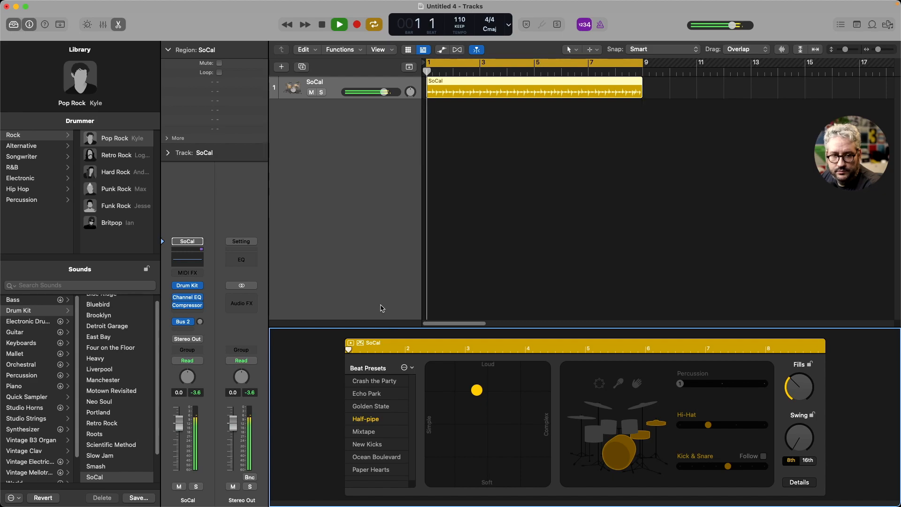
{"action": "key", "text": "space"}
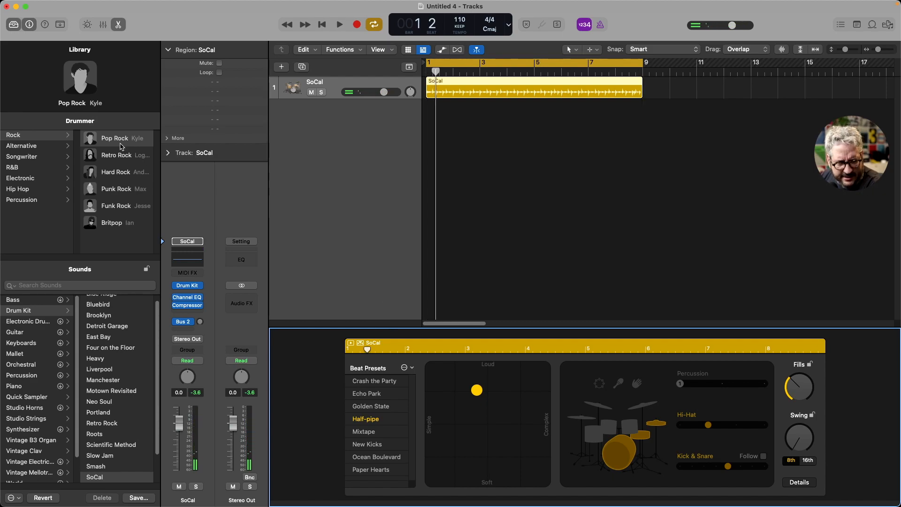
Check the Pop Rock drummer's description and change the drummer to Britpop, accepting the replacement of the region settings
{"action": "left_click_drag", "start_coordinate": [131, 121], "coordinate": [133, 78]}
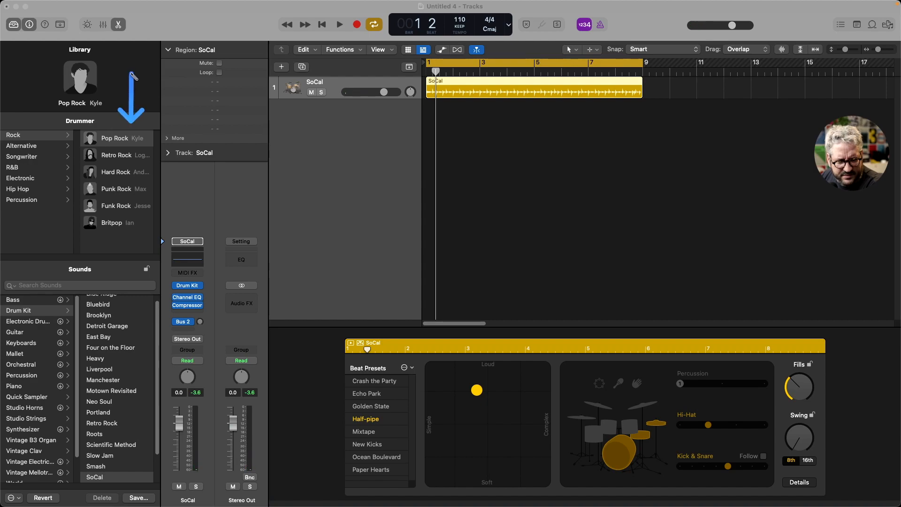
{"action": "key", "text": "Escape"}
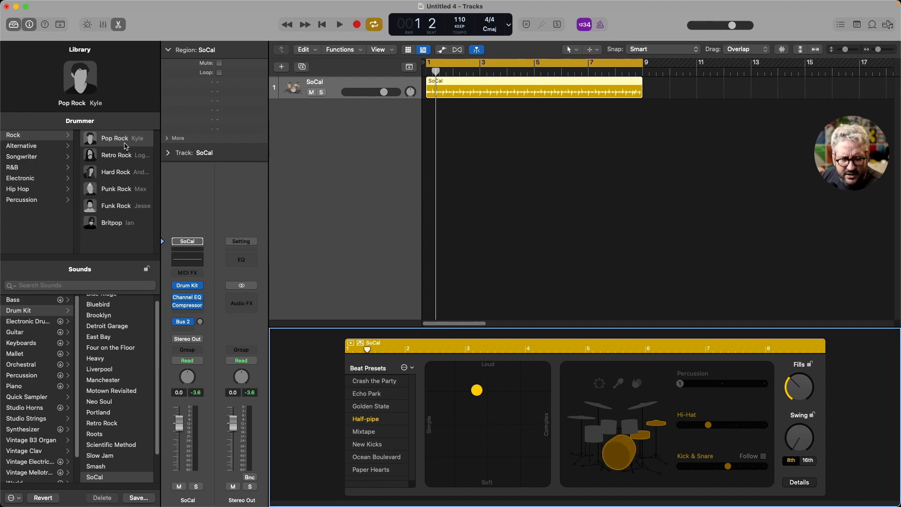
{"action": "mouse_move", "coordinate": [126, 146]}
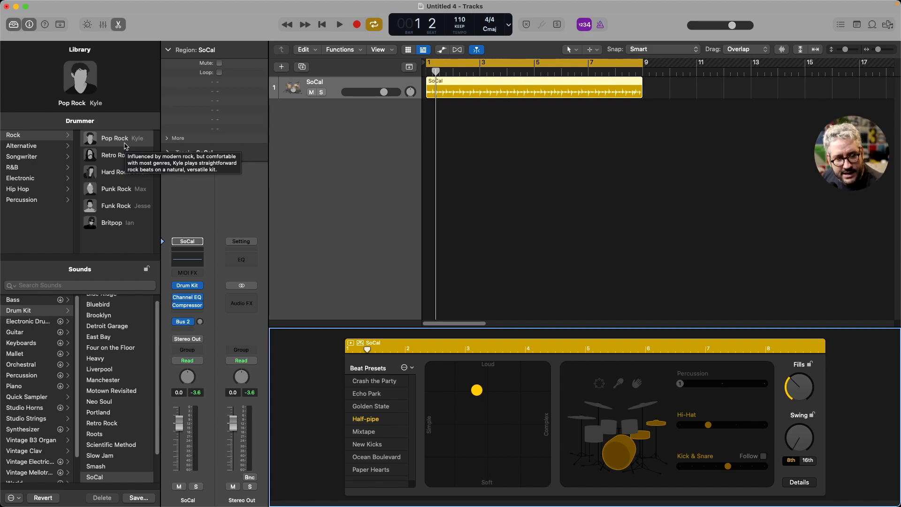
{"action": "left_click", "coordinate": [118, 227]}
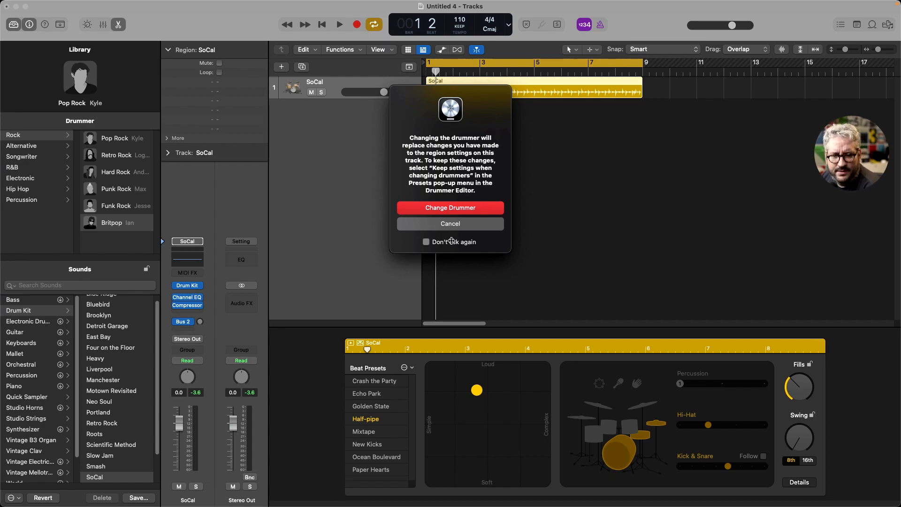
{"action": "left_click", "coordinate": [460, 207]}
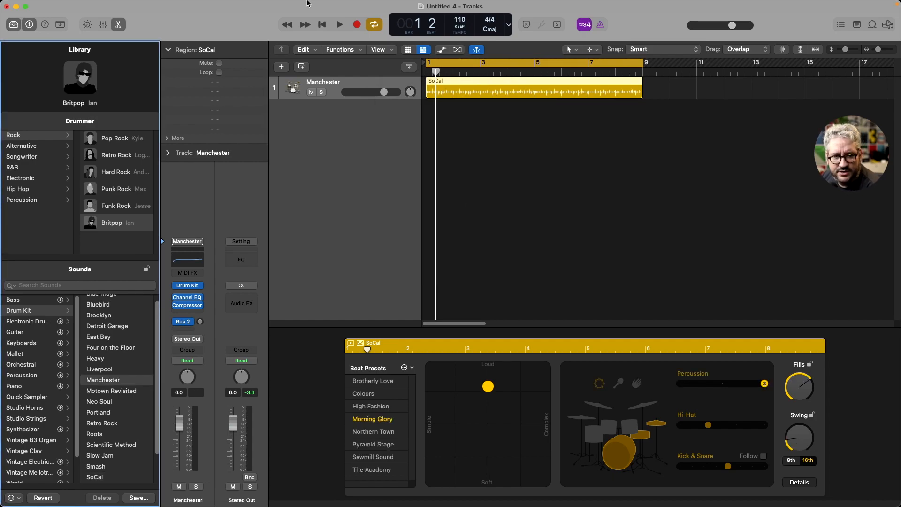
Listen to the Britpop drummer's beat from the beginning of the region and stop playback
{"action": "left_click", "coordinate": [323, 25]}
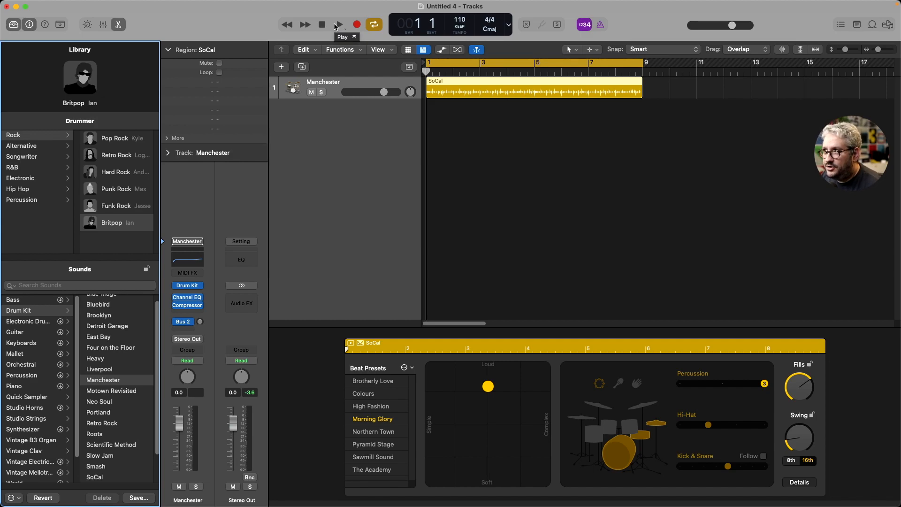
{"action": "left_click", "coordinate": [338, 24]}
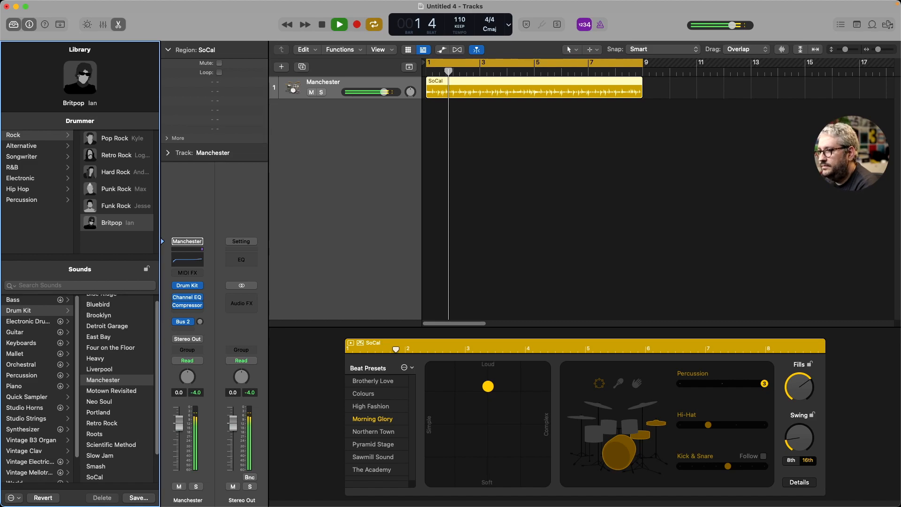
{"action": "key", "text": "space"}
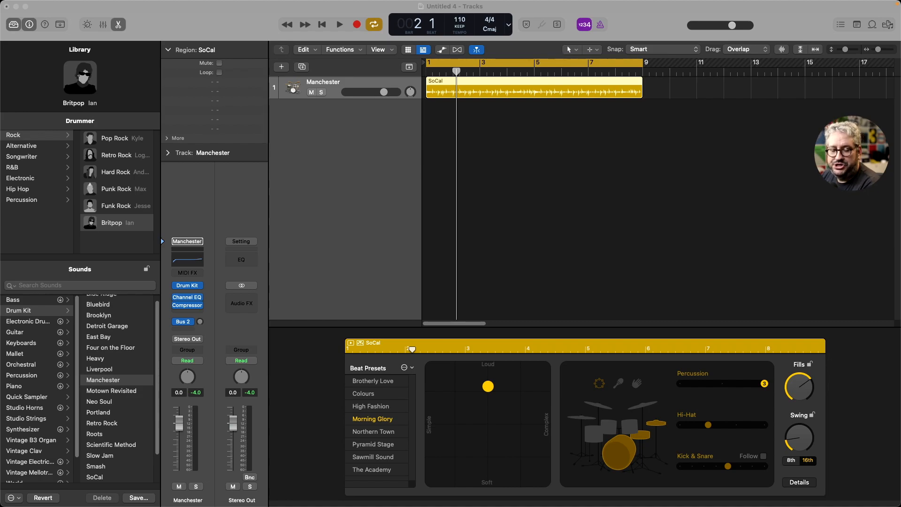
Resume playback and audition the Punk Rock drummer followed by the Hard Rock drummer
{"action": "left_click", "coordinate": [339, 24]}
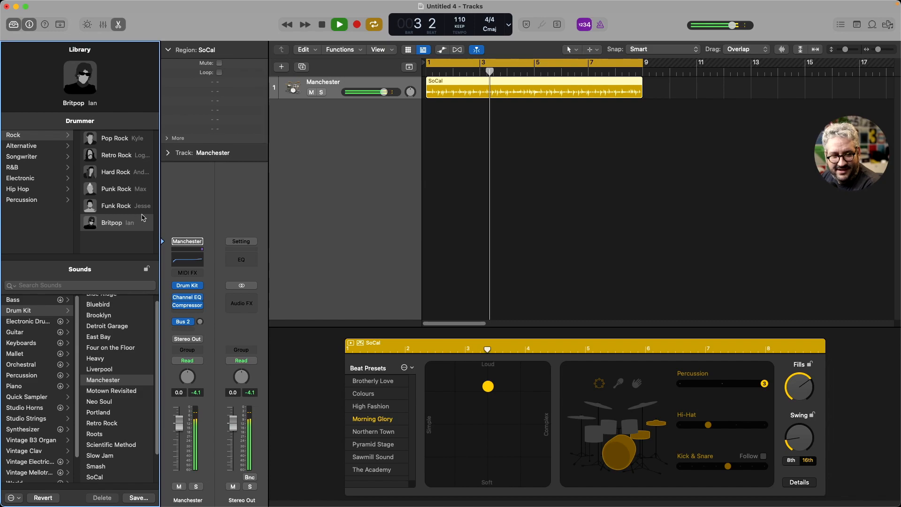
{"action": "left_click", "coordinate": [123, 190]}
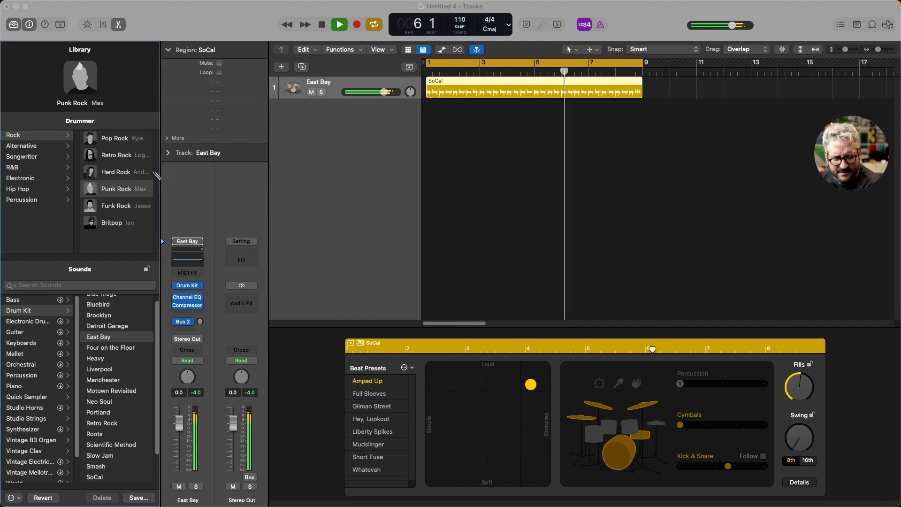
{"action": "left_click", "coordinate": [116, 172]}
Widen the Library, make the Hard Rock beat softer while it plays, and stop playback
{"action": "left_click_drag", "start_coordinate": [160, 186], "coordinate": [192, 193]}
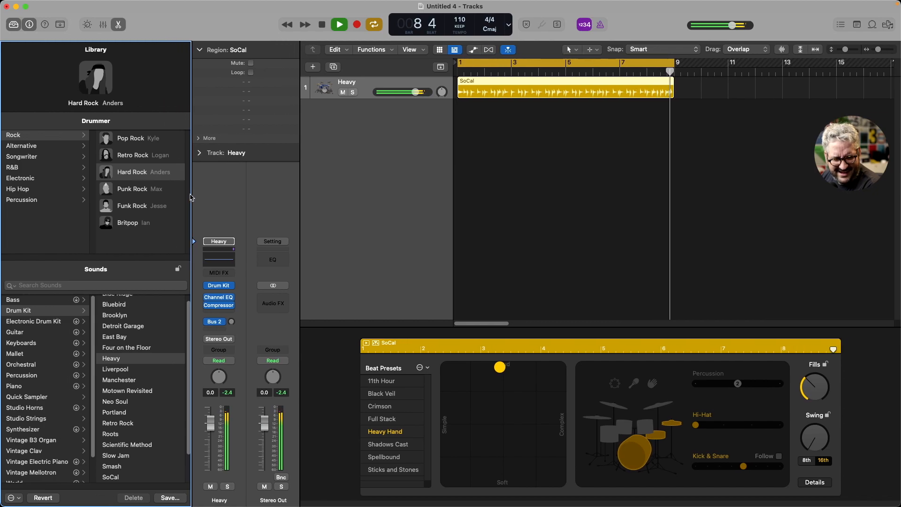
{"action": "left_click_drag", "start_coordinate": [501, 373], "coordinate": [505, 409]}
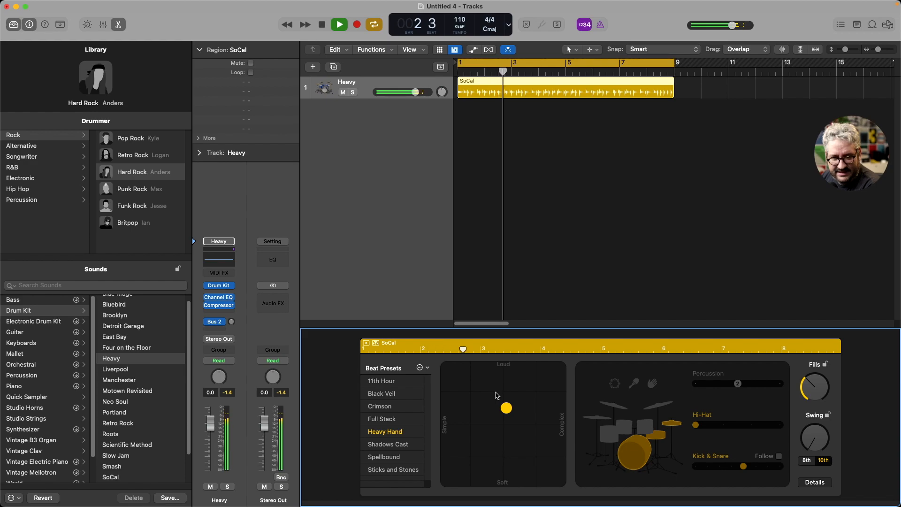
{"action": "left_click", "coordinate": [323, 24]}
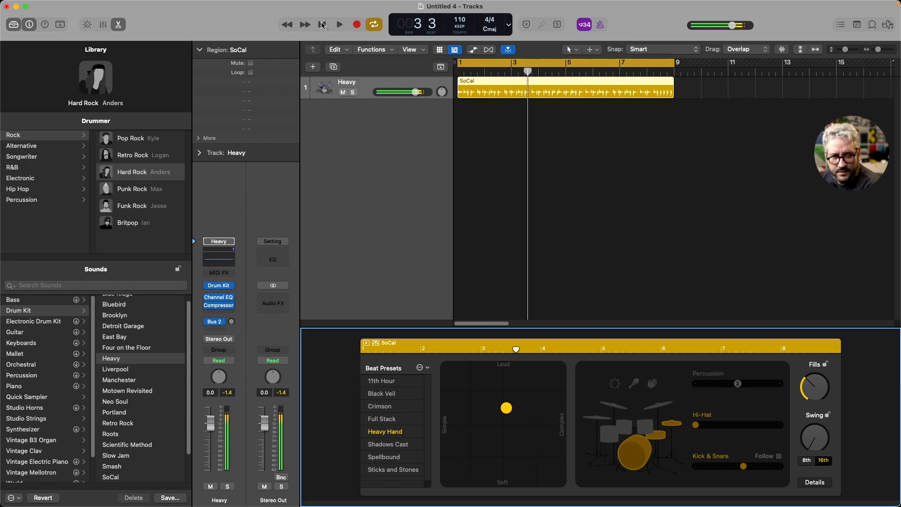
Change the drummer to Latin Percussion from the Percussion category and play the region
{"action": "left_click", "coordinate": [37, 200]}
{"action": "left_click", "coordinate": [132, 140]}
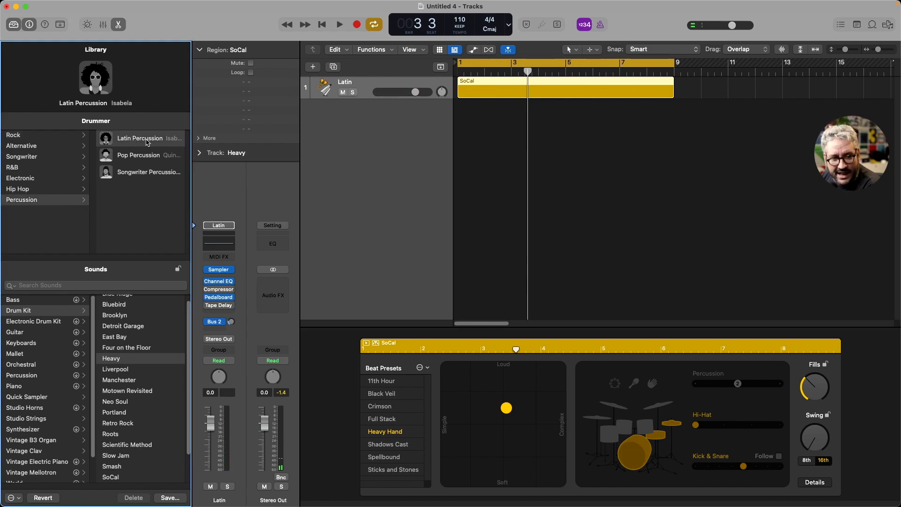
{"action": "left_click", "coordinate": [334, 24]}
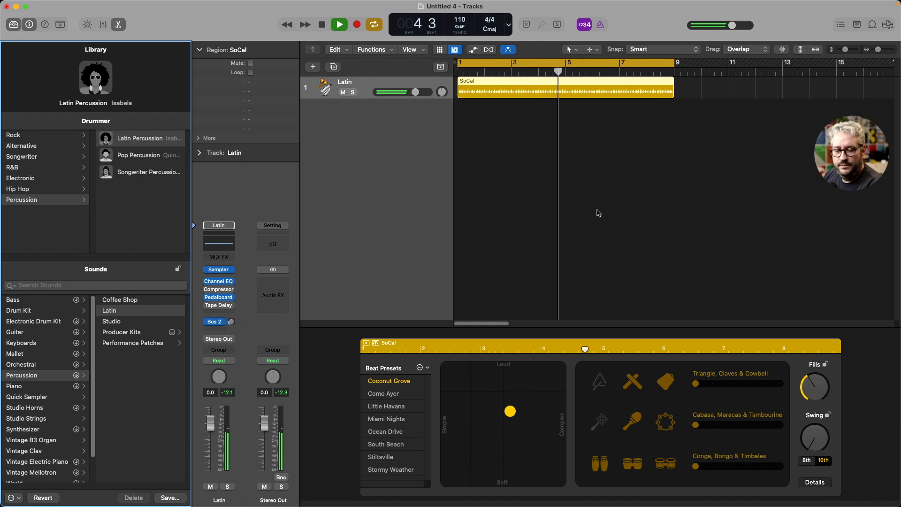
Set the Triangle, Claves & Cowbell pattern to 4, raise the other two instrument groups' patterns, and activate the triangle and cabasa
{"action": "left_click_drag", "start_coordinate": [696, 384], "coordinate": [746, 384]}
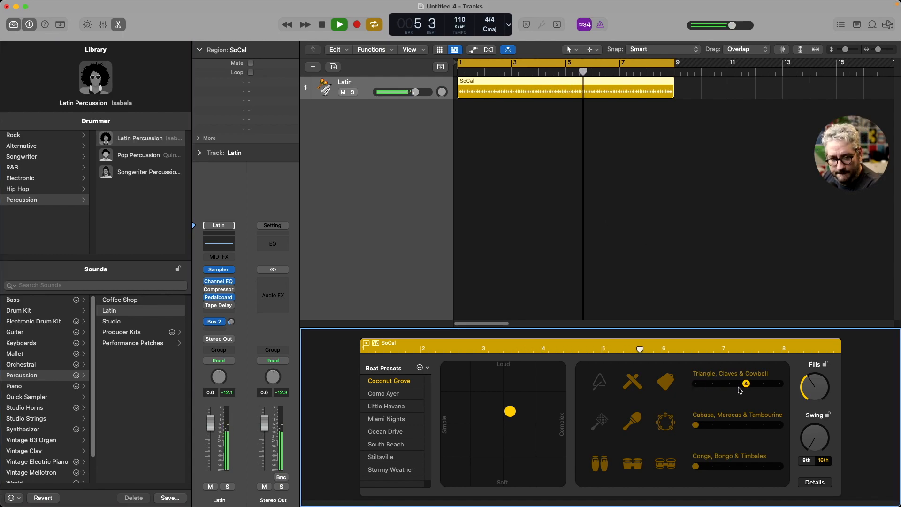
{"action": "left_click_drag", "start_coordinate": [697, 425], "coordinate": [746, 425]}
{"action": "left_click_drag", "start_coordinate": [697, 468], "coordinate": [715, 467]}
{"action": "left_click", "coordinate": [609, 415]}
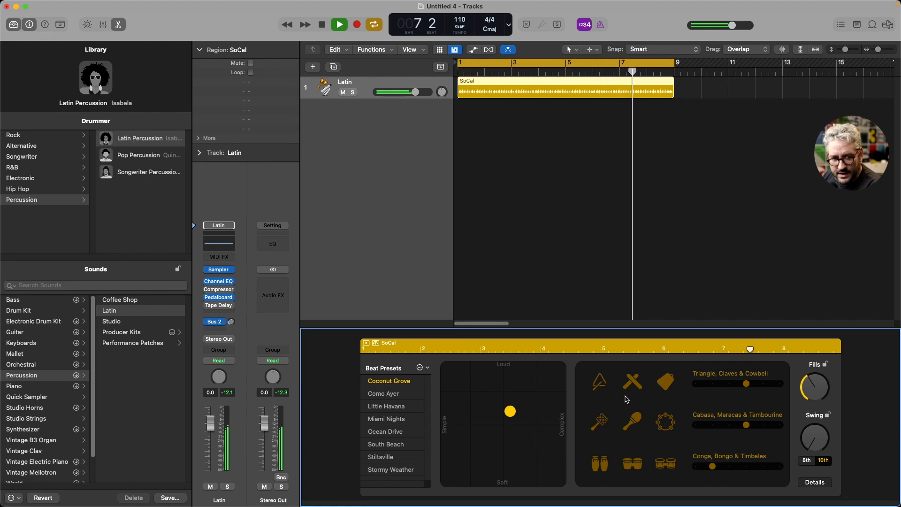
Deactivate the claves, cowbell, cabasa, maracas, tambourine, timbales, bongo and conga, leaving only the triangle playing
{"action": "left_click", "coordinate": [633, 383]}
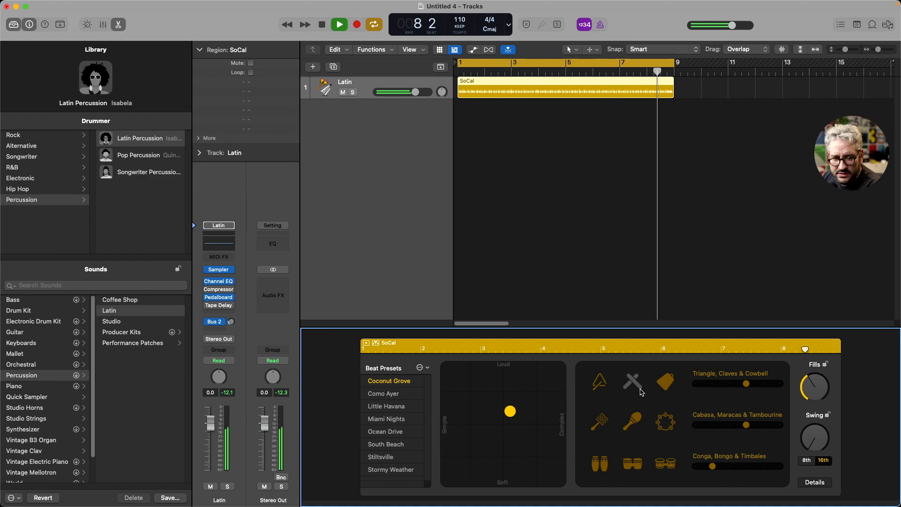
{"action": "left_click", "coordinate": [666, 384]}
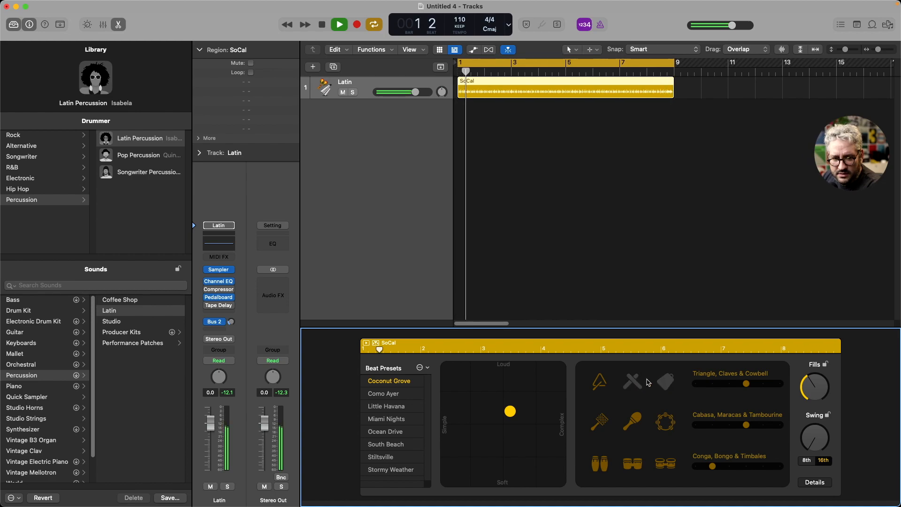
{"action": "left_click", "coordinate": [603, 424]}
{"action": "left_click", "coordinate": [632, 424]}
{"action": "left_click", "coordinate": [664, 425]}
{"action": "left_click", "coordinate": [666, 463]}
{"action": "left_click", "coordinate": [632, 468]}
{"action": "left_click", "coordinate": [601, 465]}
Raise the Triangle, Claves & Cowbell pattern to its maximum, increase Fills and Swing, and make the beat much louder
{"action": "left_click_drag", "start_coordinate": [746, 384], "coordinate": [780, 385]}
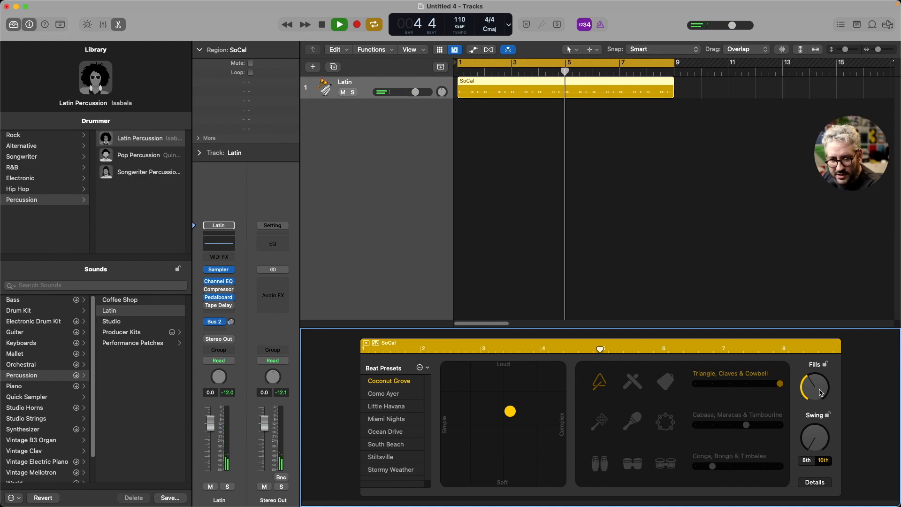
{"action": "left_click", "coordinate": [503, 367]}
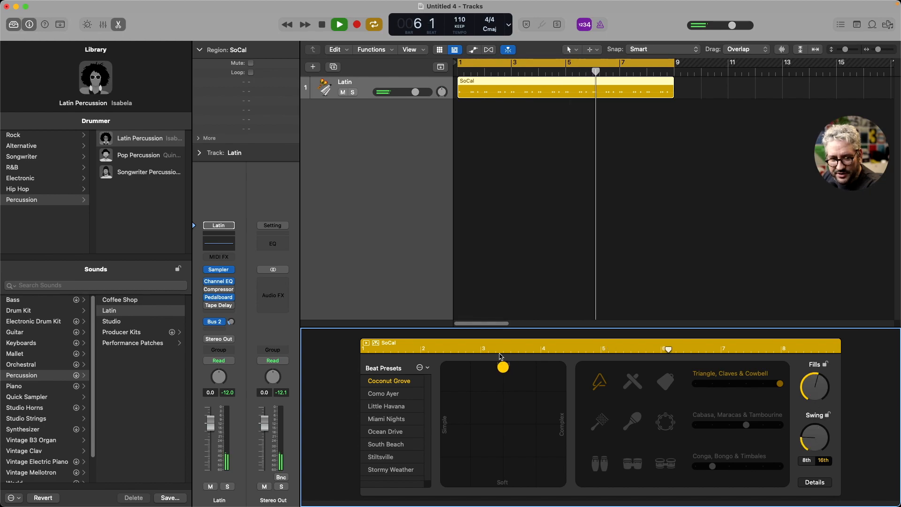
Load the Little Havana beat preset, audition it and stop playback
{"action": "left_click", "coordinate": [391, 407]}
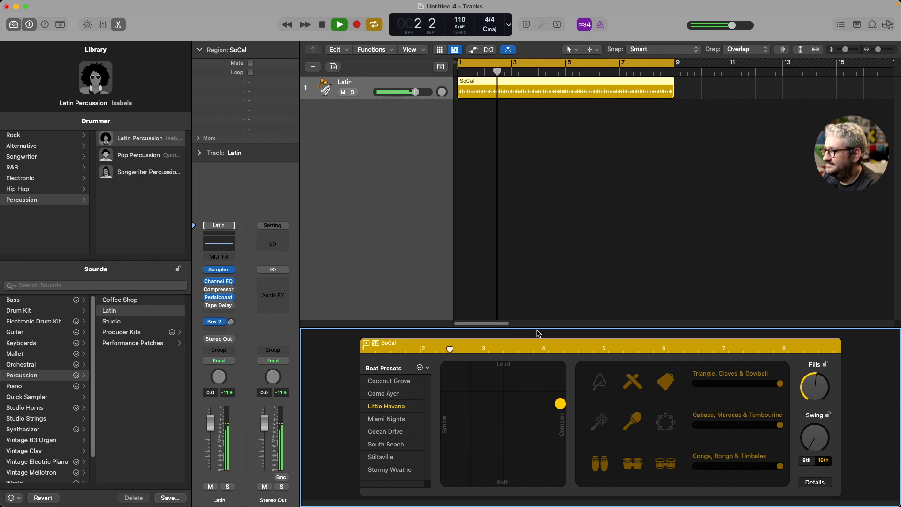
{"action": "key", "text": "space"}
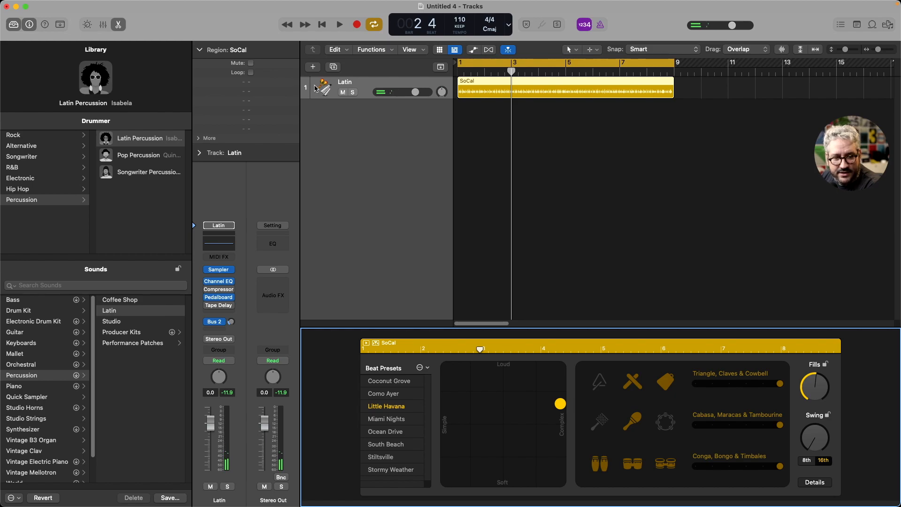
{"action": "key", "text": "alt+super+n"}
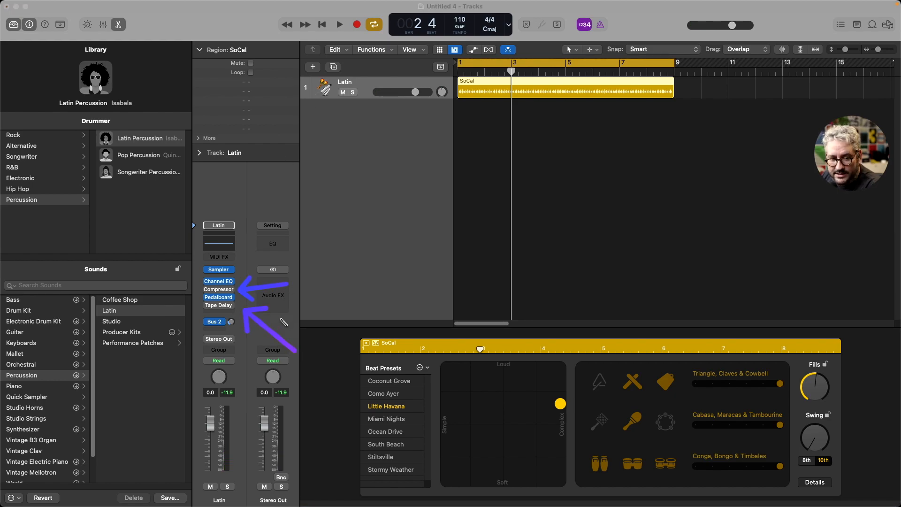
{"action": "key", "text": "Escape"}
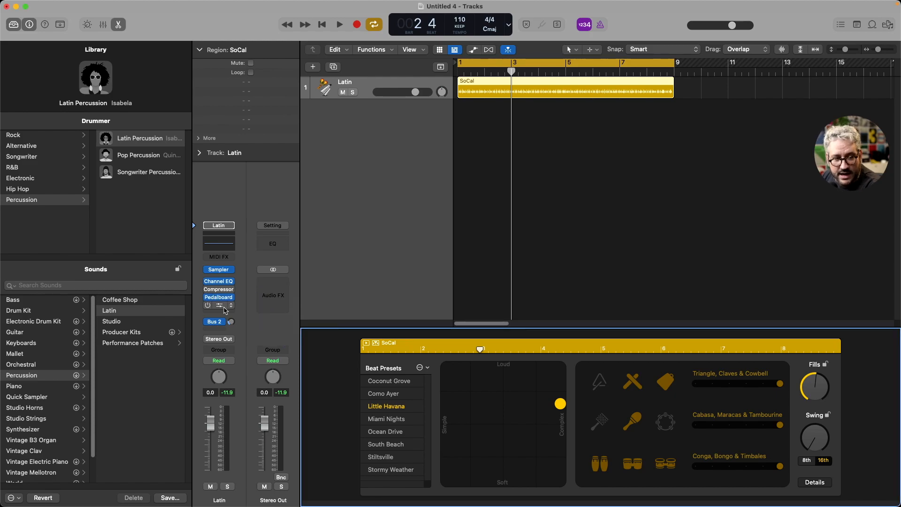
Turn on and open the Latin channel's Tape Delay, start playback, and move the plug-in window aside
{"action": "left_click", "coordinate": [224, 308]}
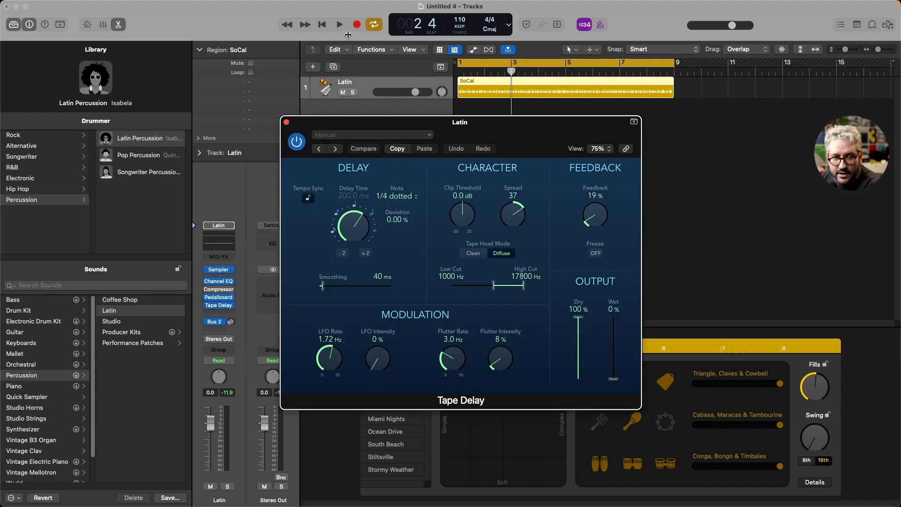
{"action": "left_click", "coordinate": [339, 24]}
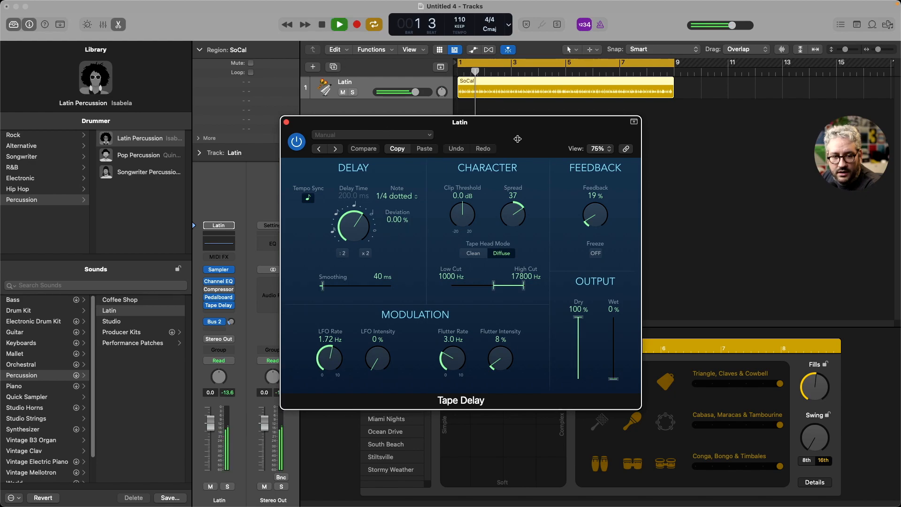
{"action": "left_click_drag", "start_coordinate": [501, 132], "coordinate": [629, 135]}
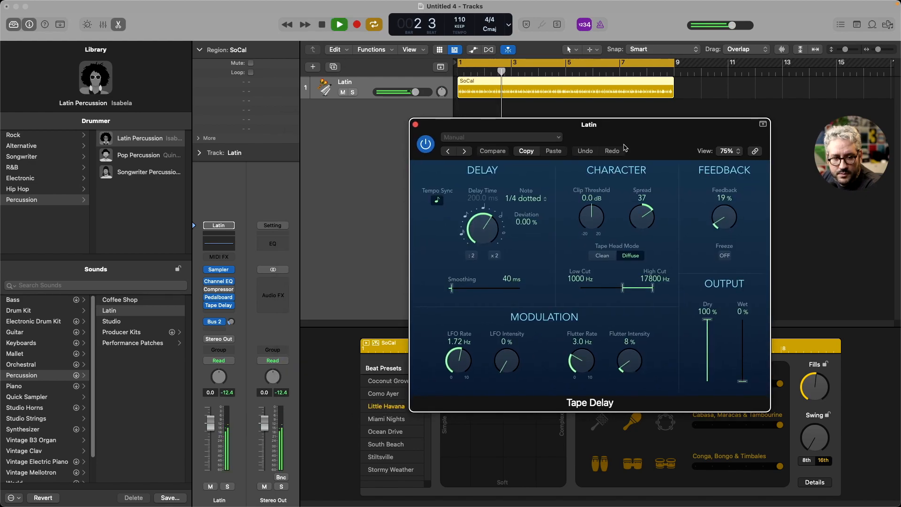
Try the Latin channel's Compressor with Auto Gain off during playback, leave it bypassed, and close both plug-in windows
{"action": "left_click", "coordinate": [220, 287]}
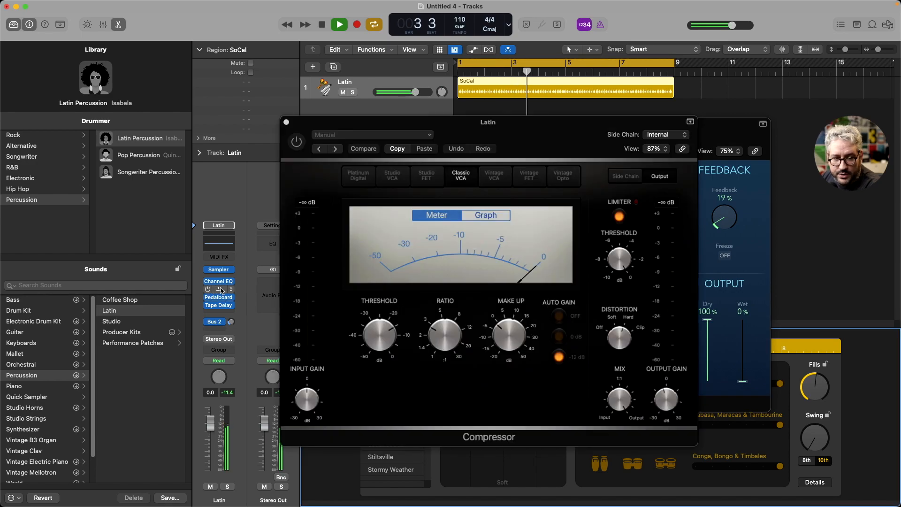
{"action": "left_click", "coordinate": [297, 141]}
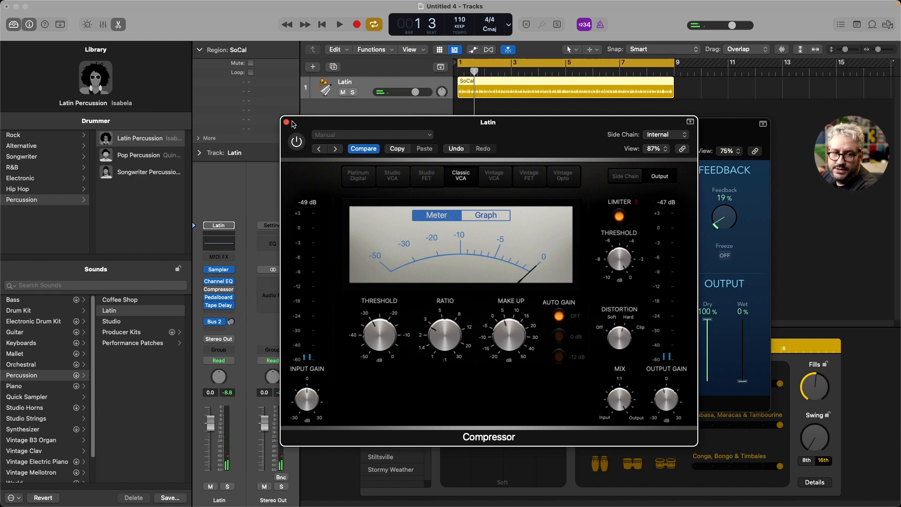
{"action": "left_click", "coordinate": [286, 123]}
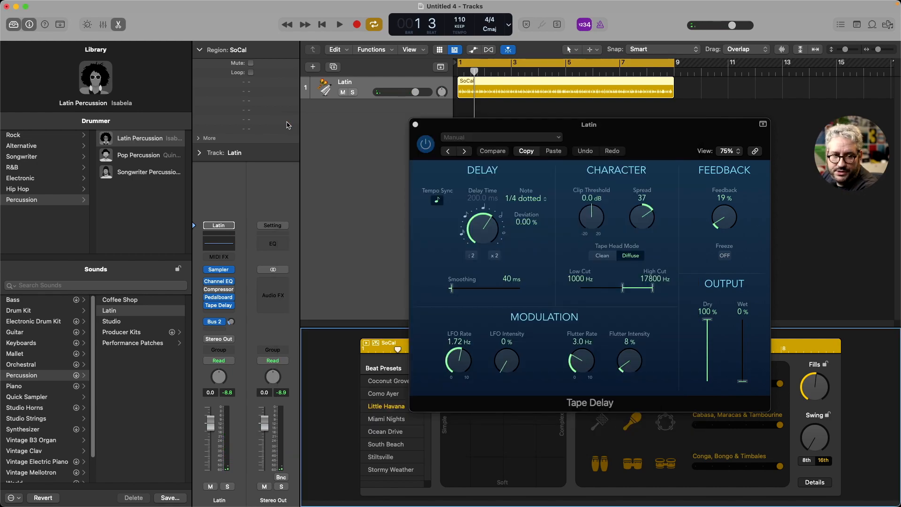
{"action": "left_click", "coordinate": [415, 125]}
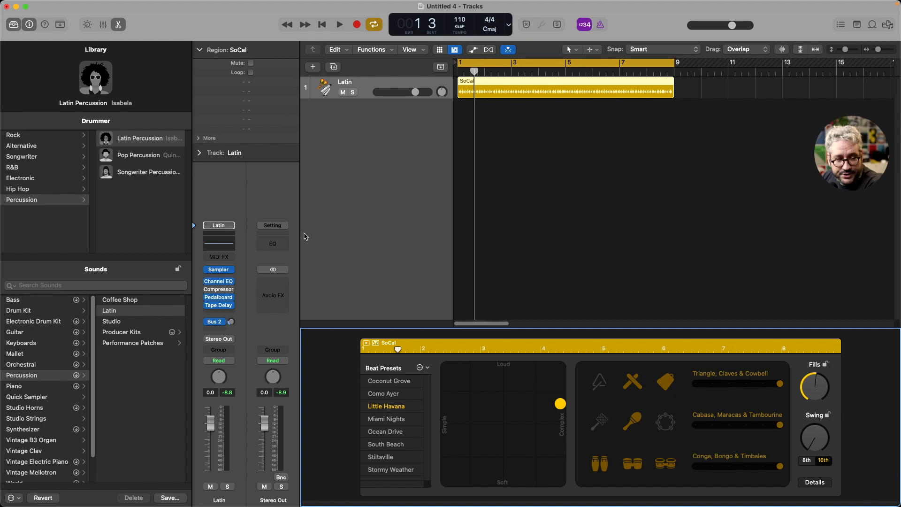
Change the drummer to Tech House from the Electronic category and play the region
{"action": "left_click", "coordinate": [30, 179]}
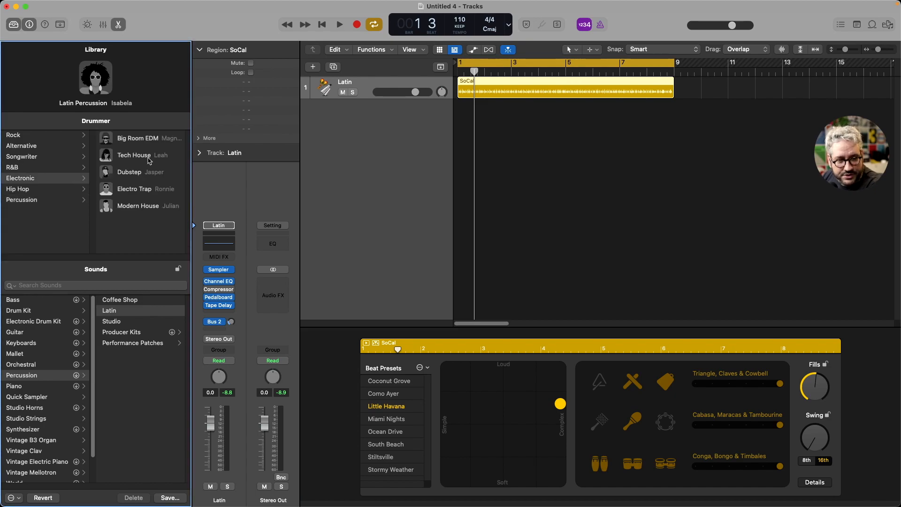
{"action": "left_click", "coordinate": [115, 156]}
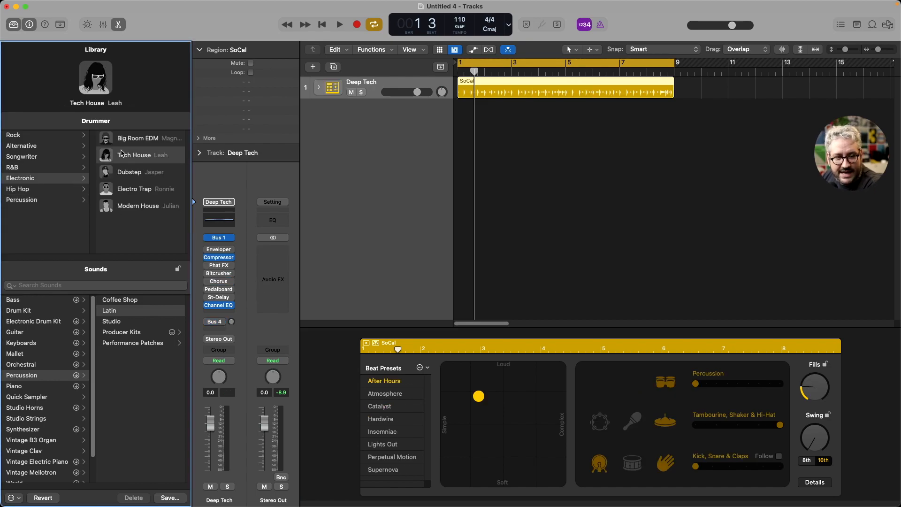
{"action": "left_click", "coordinate": [338, 26]}
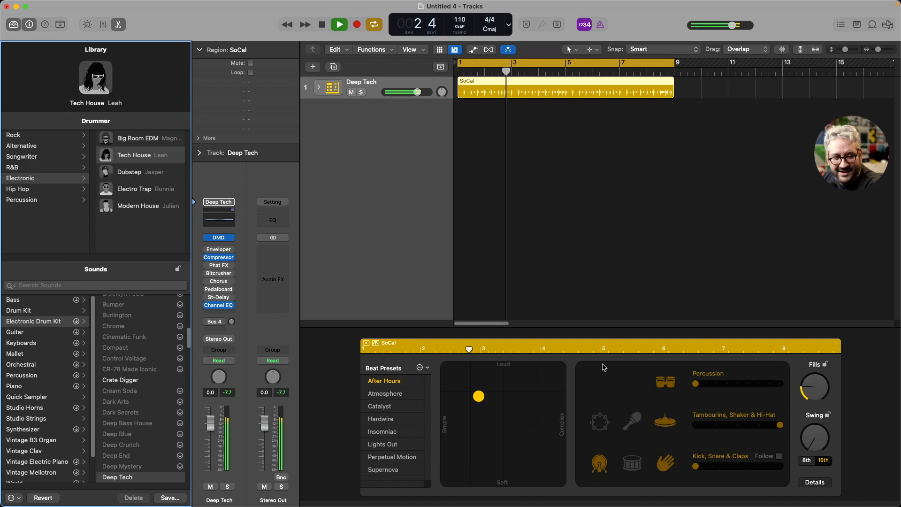
Turn on the Chorus, St-Delay, Pedalboard, Bitcrusher and Phat FX effects on the Deep Tech channel during playback, and stop playback
{"action": "mouse_move", "coordinate": [211, 283]}
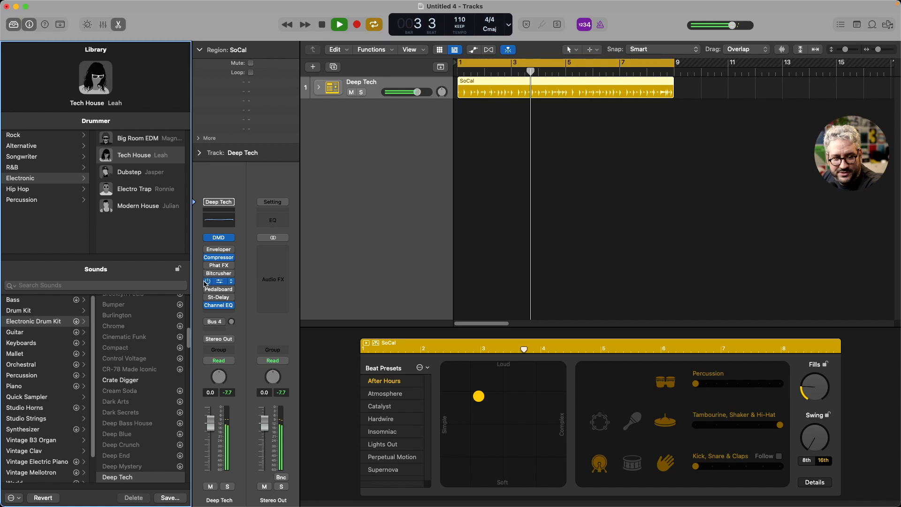
{"action": "left_click", "coordinate": [208, 298]}
{"action": "left_click", "coordinate": [208, 289]}
{"action": "left_click", "coordinate": [208, 273]}
{"action": "left_click", "coordinate": [208, 265]}
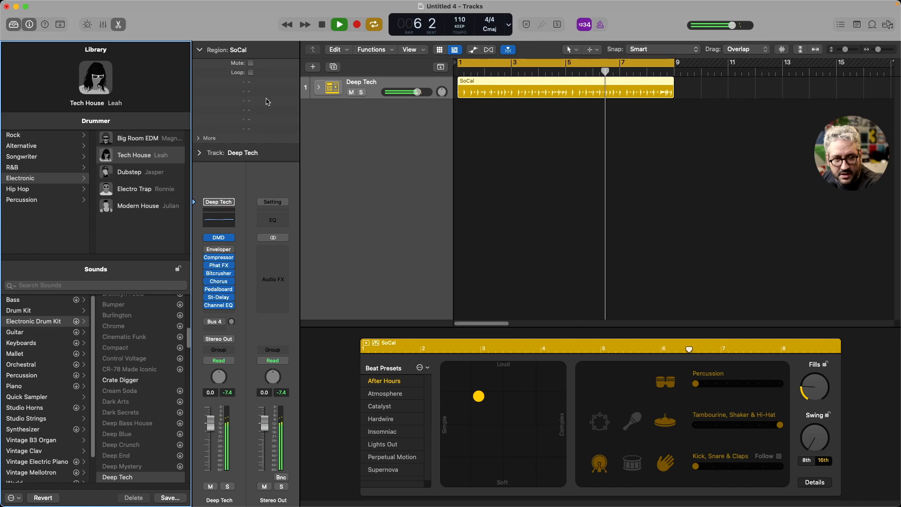
{"action": "key", "text": "space"}
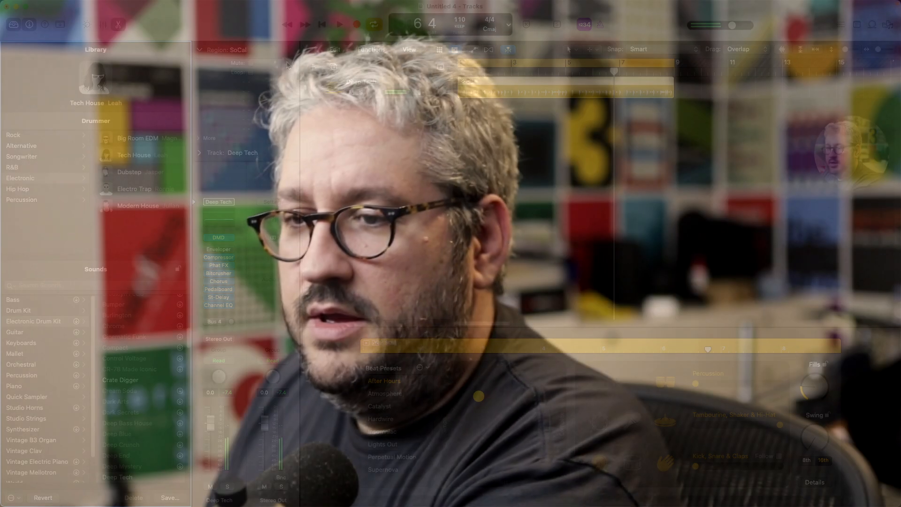